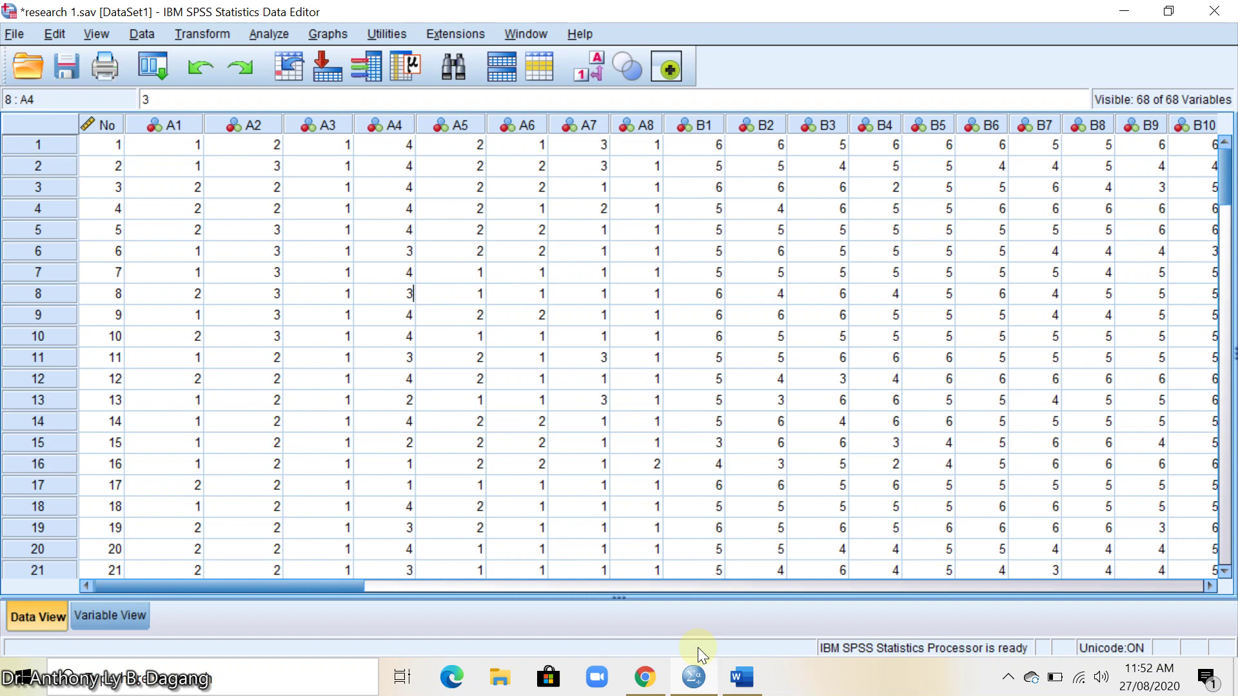
In Word's Table 4, review the Gender caption, Male/Female headers, male mean 4.83 and T value -.790.
left_click(742, 677)
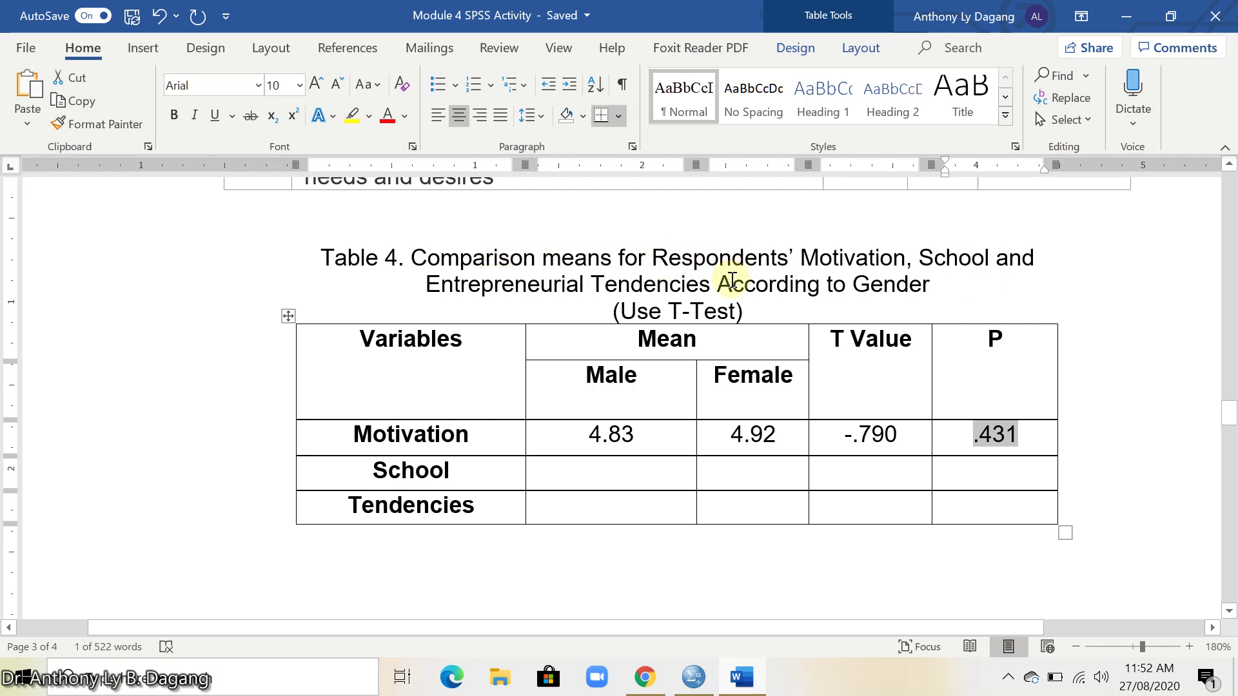
left_click_drag(900, 284, 943, 284)
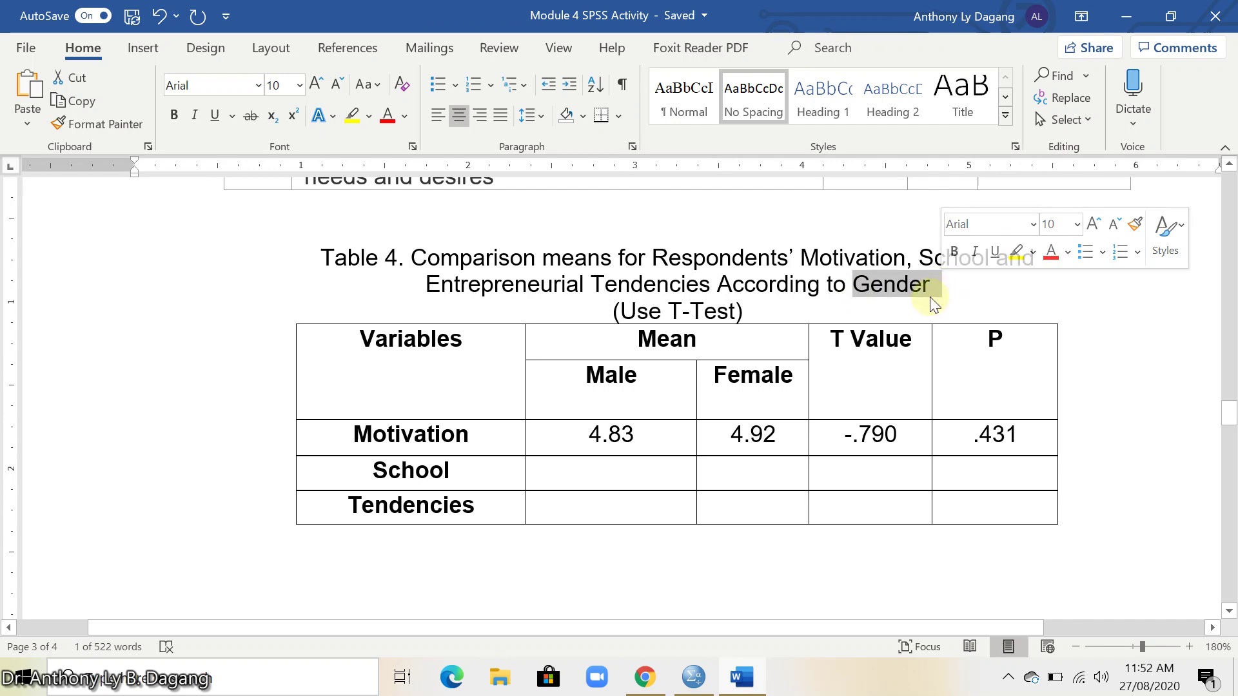
left_click(639, 375)
double_click(617, 375)
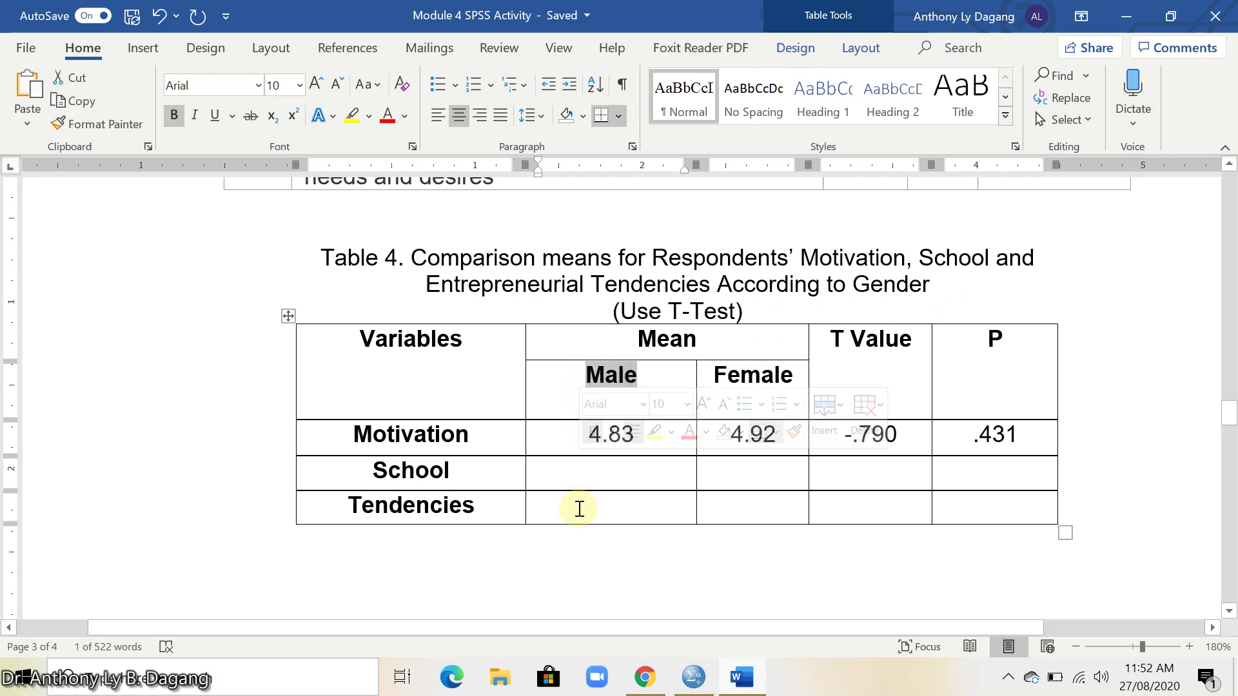
left_click(715, 374)
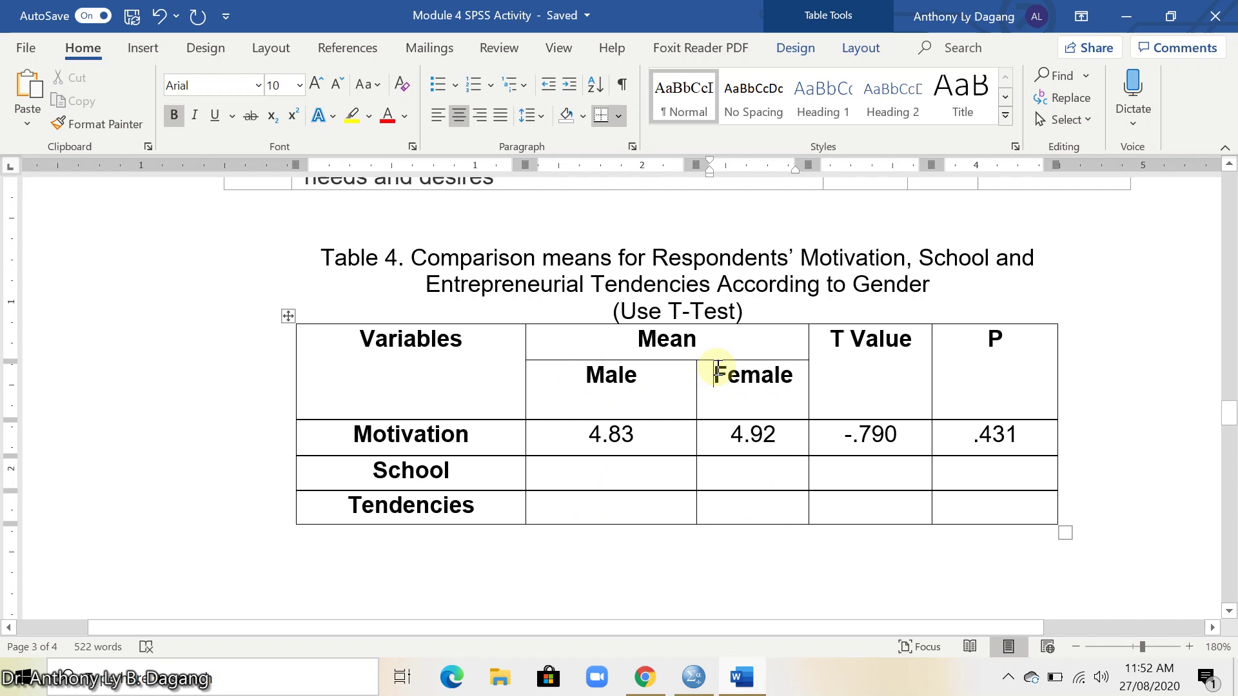
left_click_drag(717, 373, 796, 375)
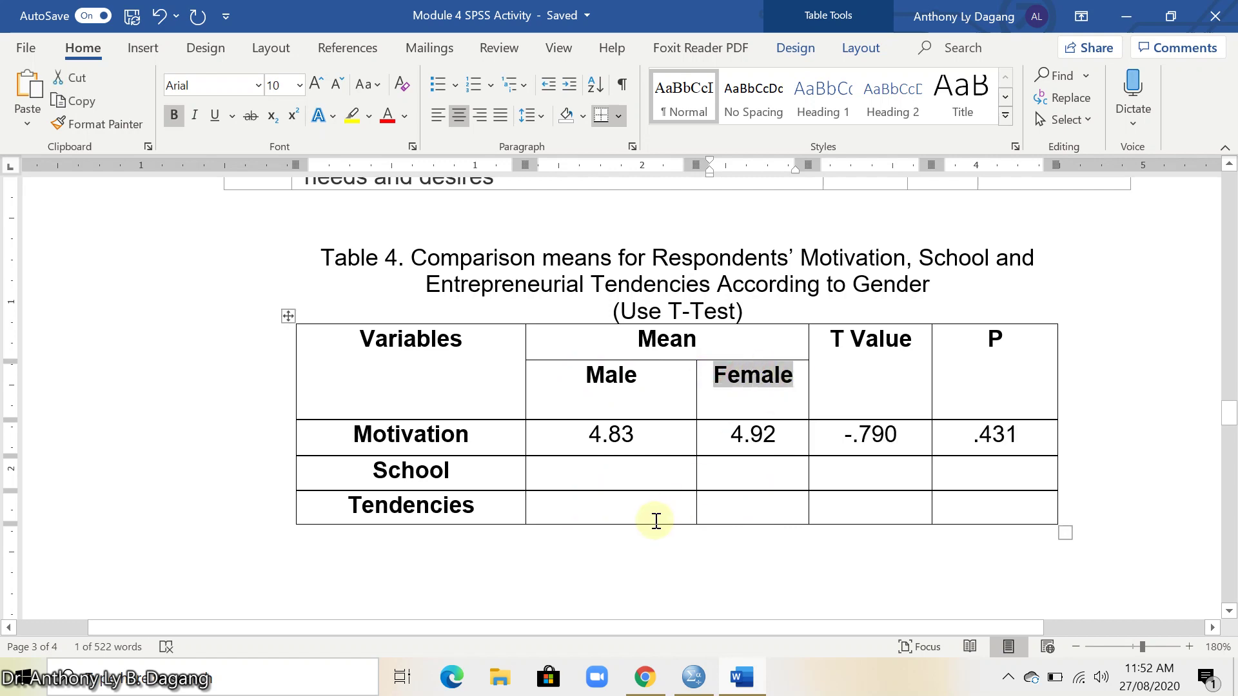
left_click(645, 434)
left_click_drag(661, 437, 585, 434)
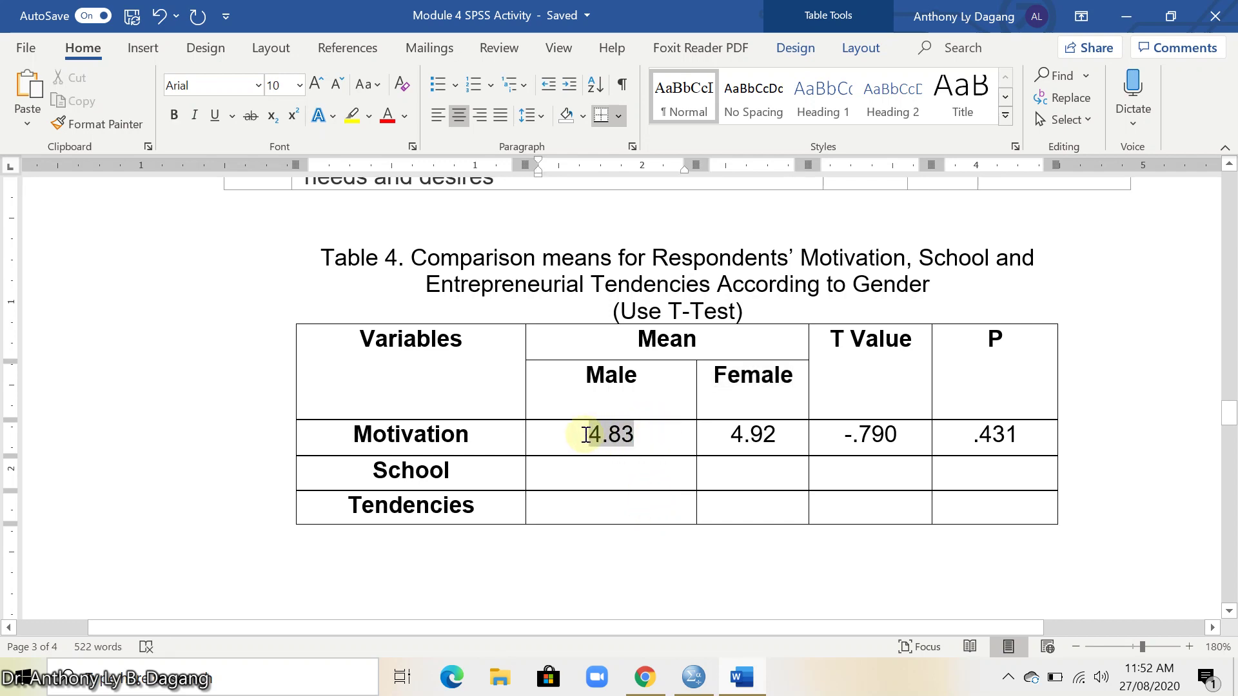
left_click_drag(576, 375, 741, 373)
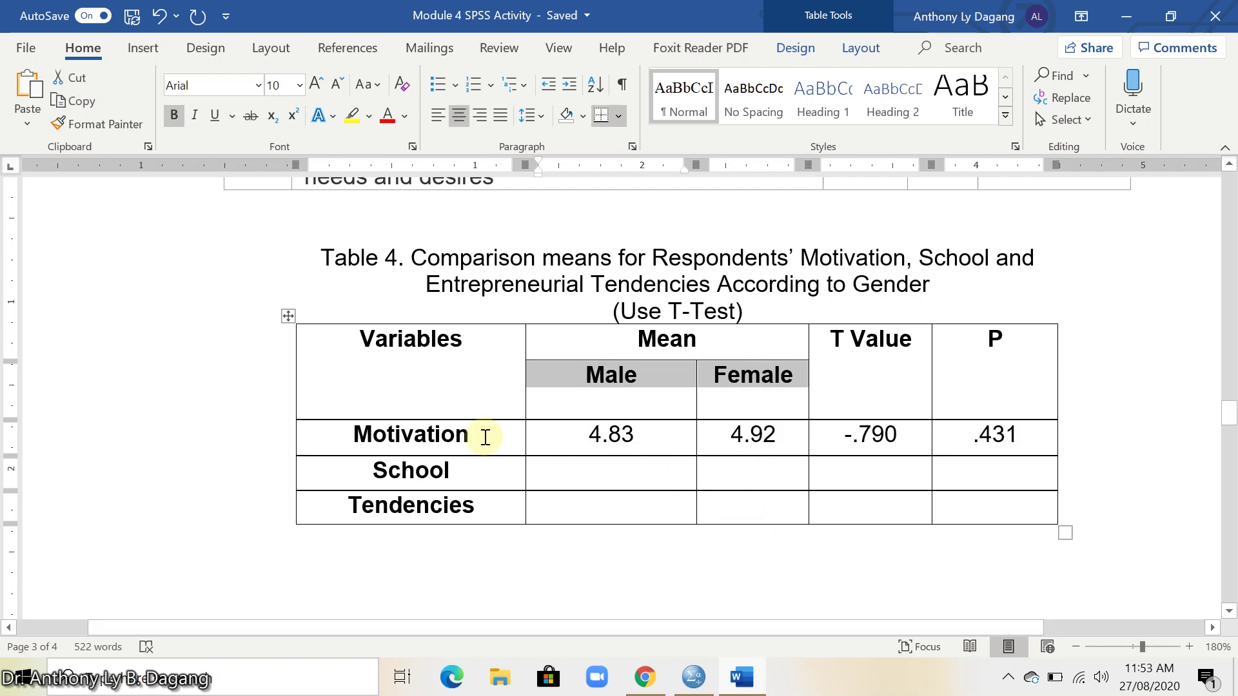
left_click_drag(849, 436, 1025, 434)
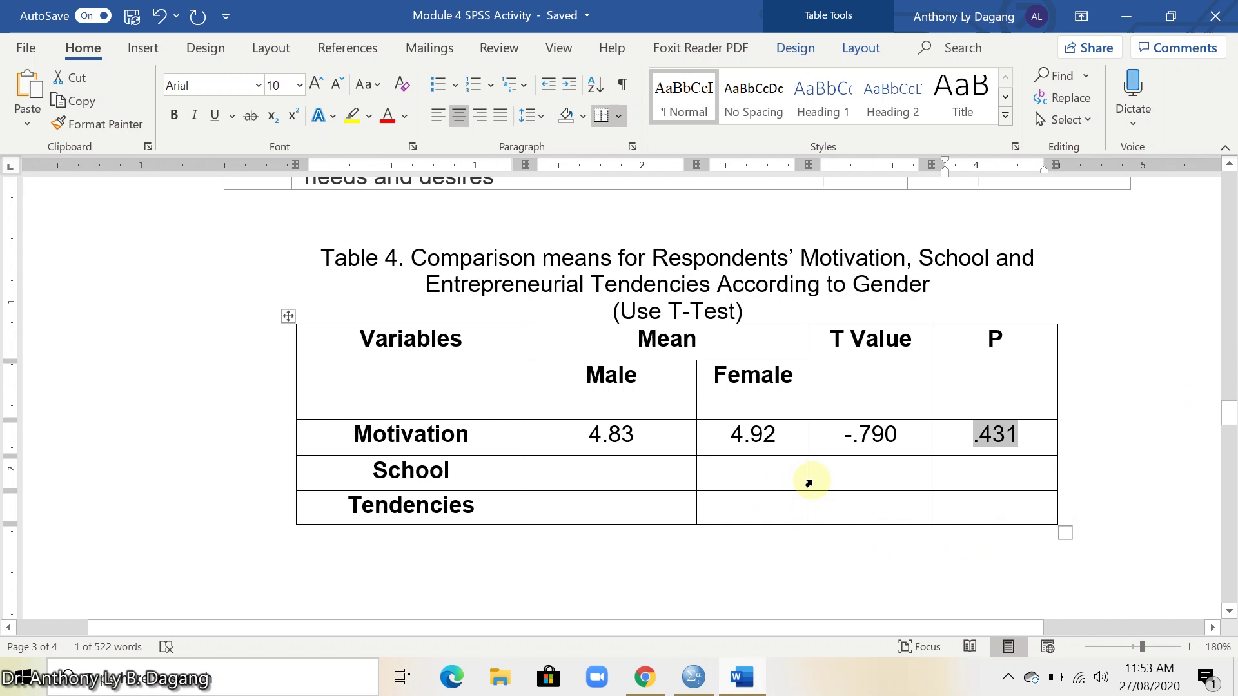
Back in SPSS, start an Independent-Samples T Test from Analyze > Compare Means.
left_click(691, 681)
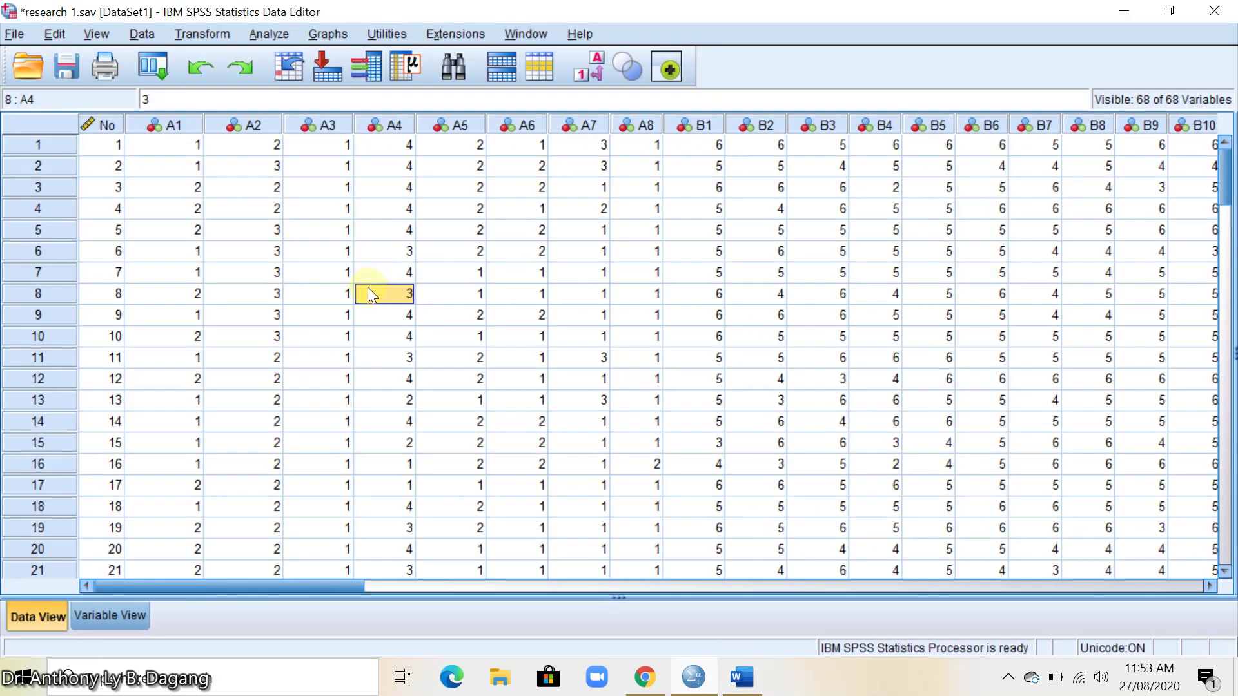
left_click(265, 35)
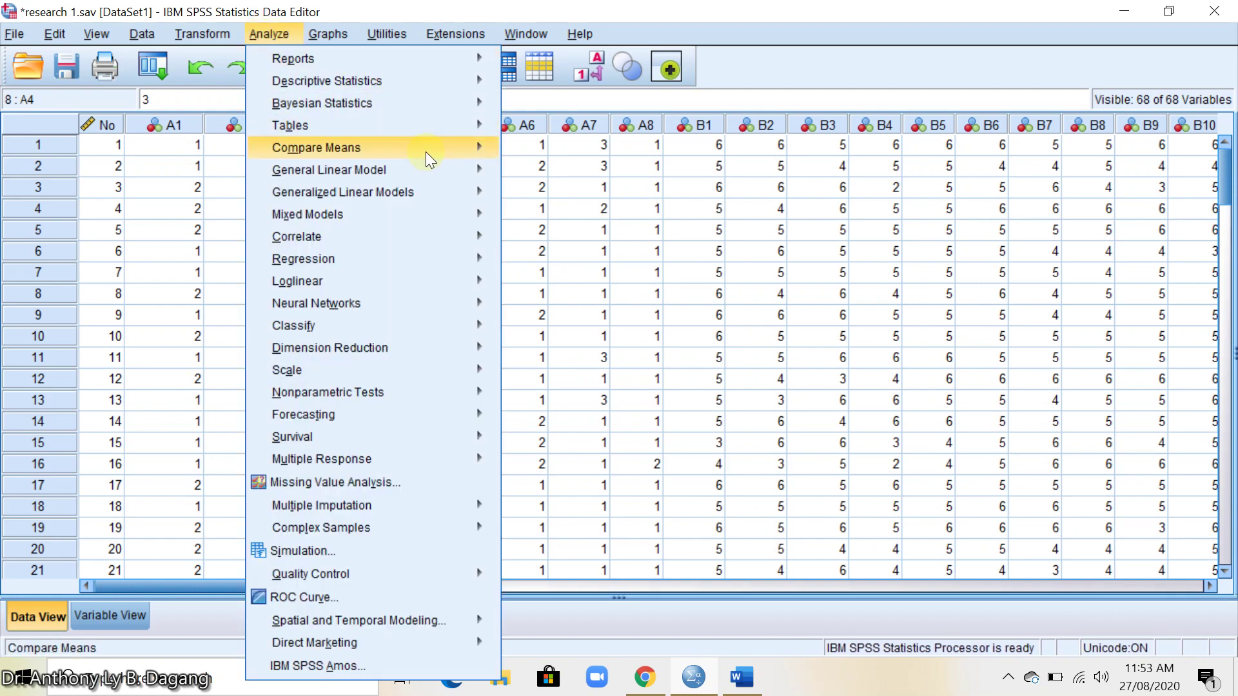
mouse_move(428, 154)
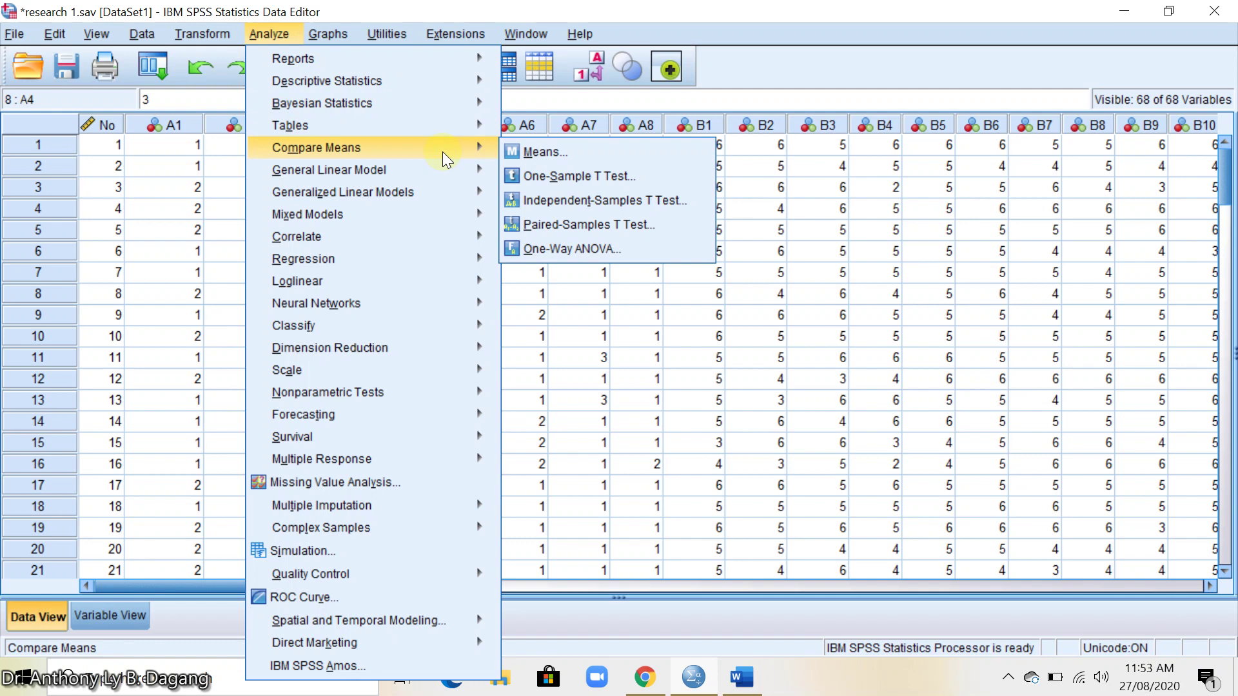
left_click(552, 207)
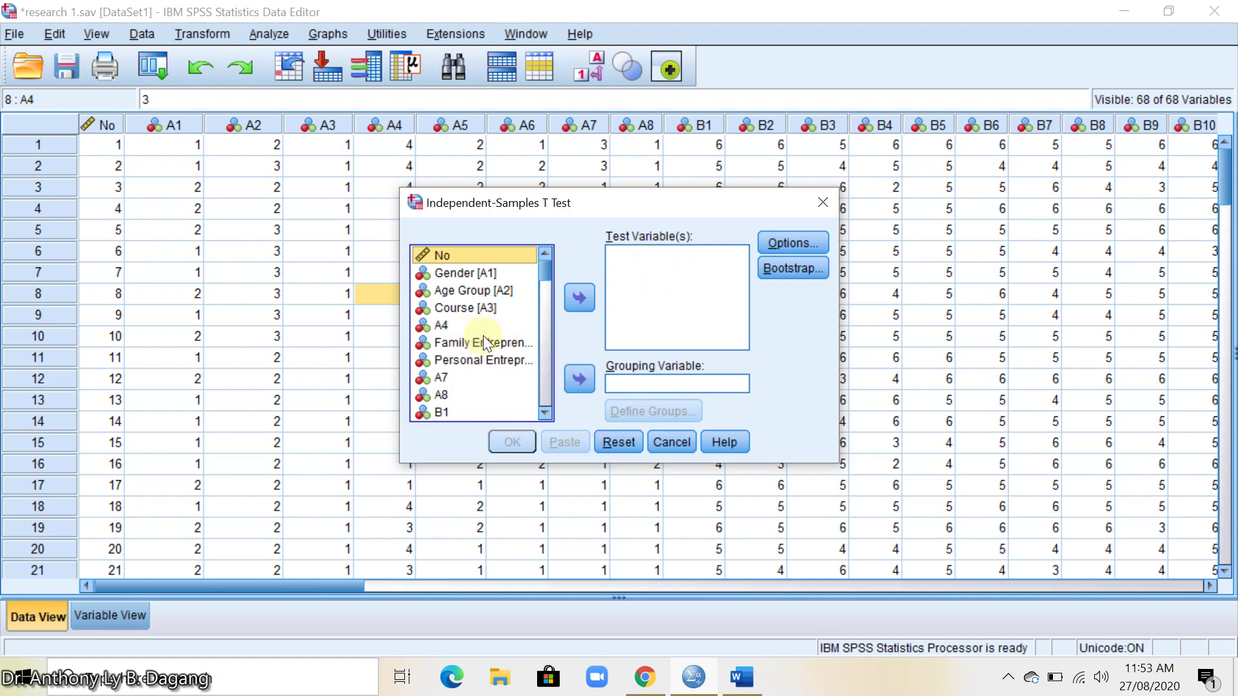
Add Motivation Average, School Factor Average and Tendencies Average as test variables.
scroll(486, 338, "down", 5)
scroll(489, 339, "down", 3)
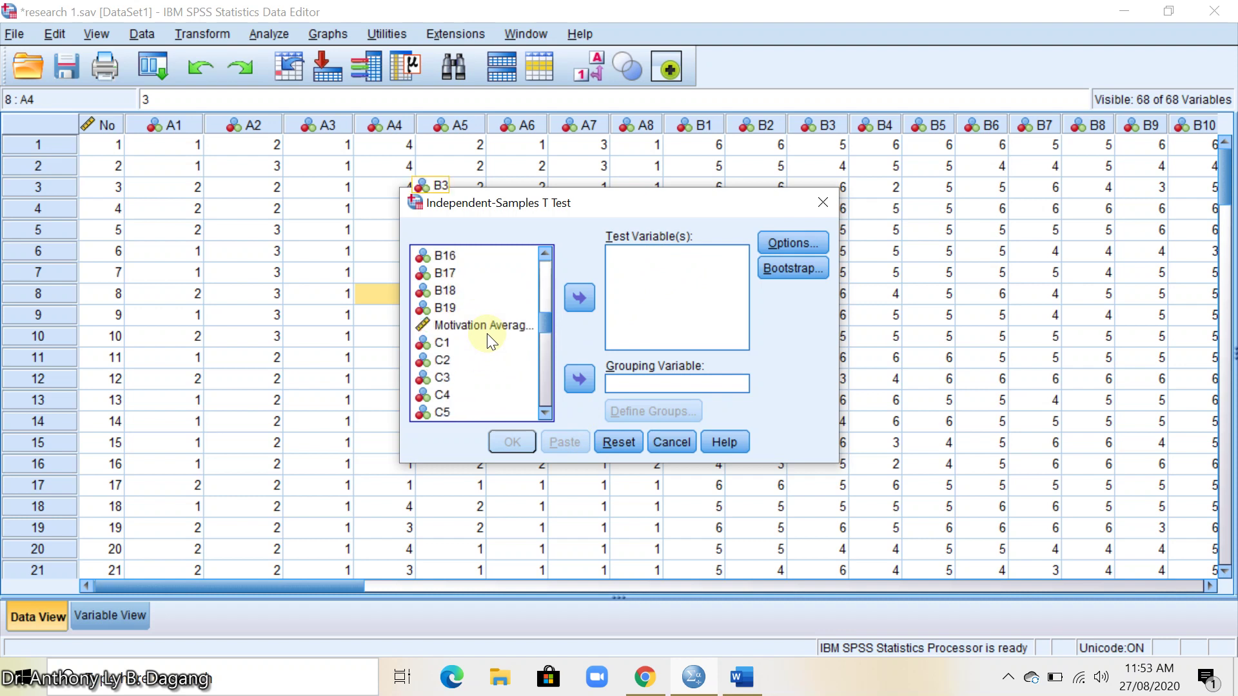
left_click(477, 325)
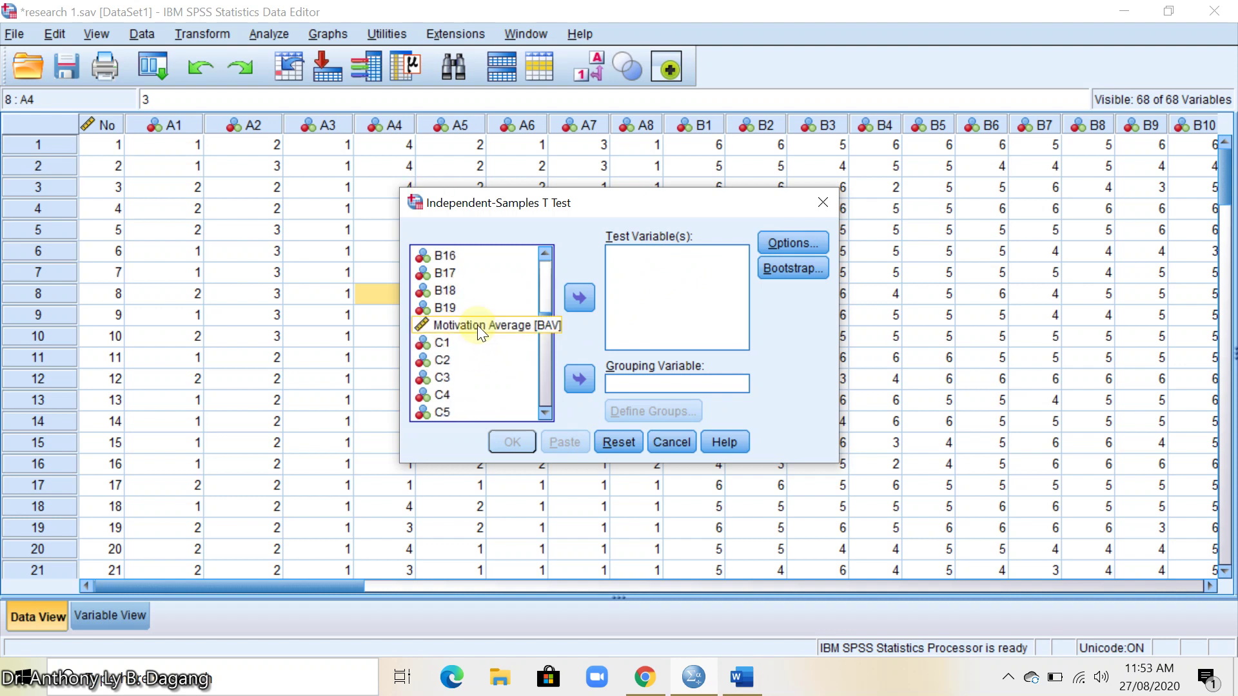
left_click(568, 299)
scroll(486, 322, "down", 7)
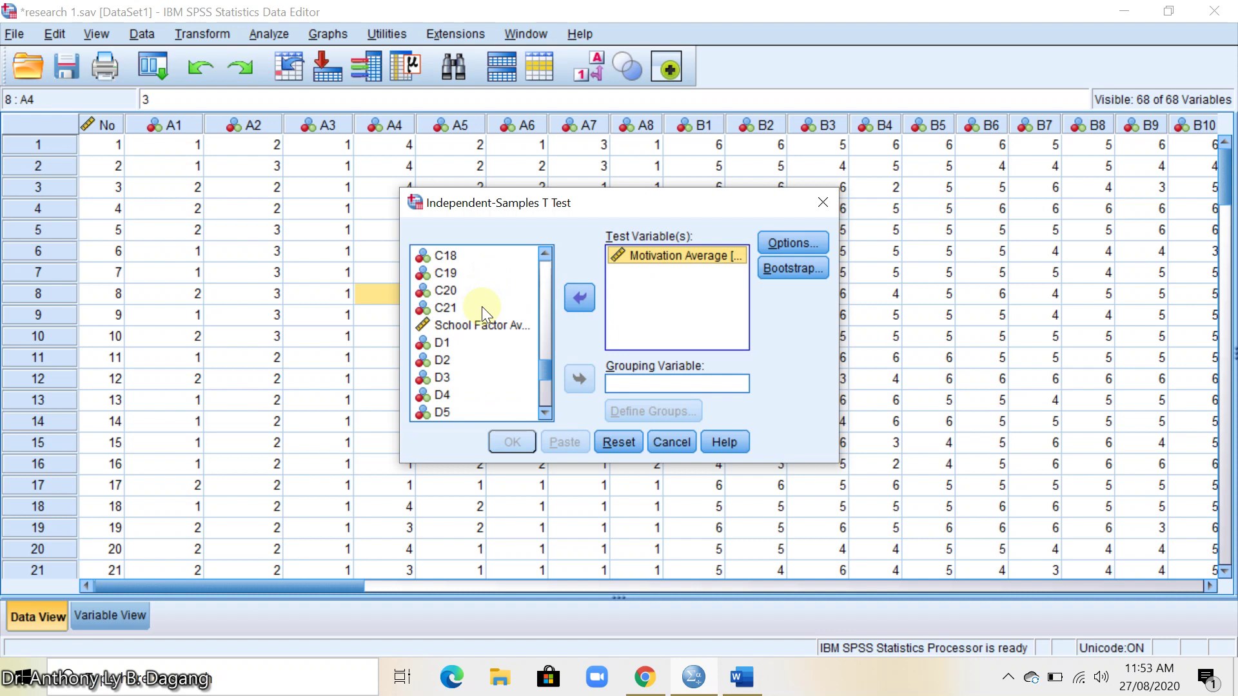
left_click(482, 325)
left_click(579, 299)
scroll(473, 365, "down", 3)
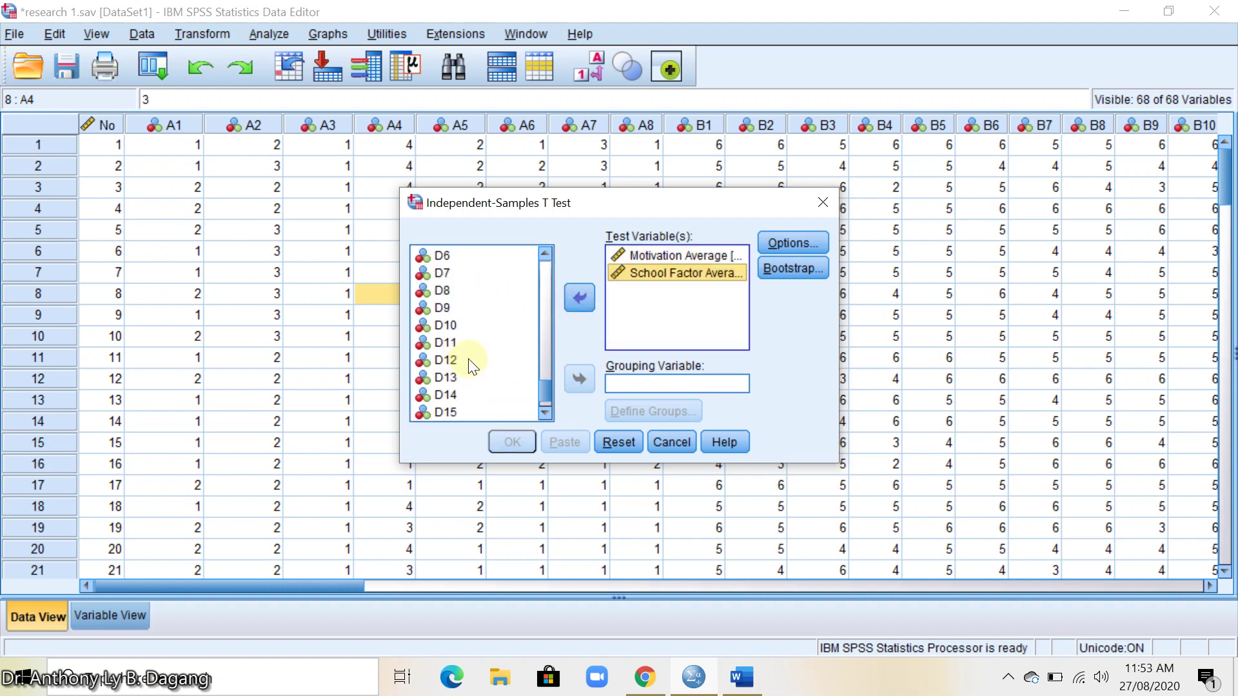
scroll(474, 377, "down", 1)
left_click(475, 398)
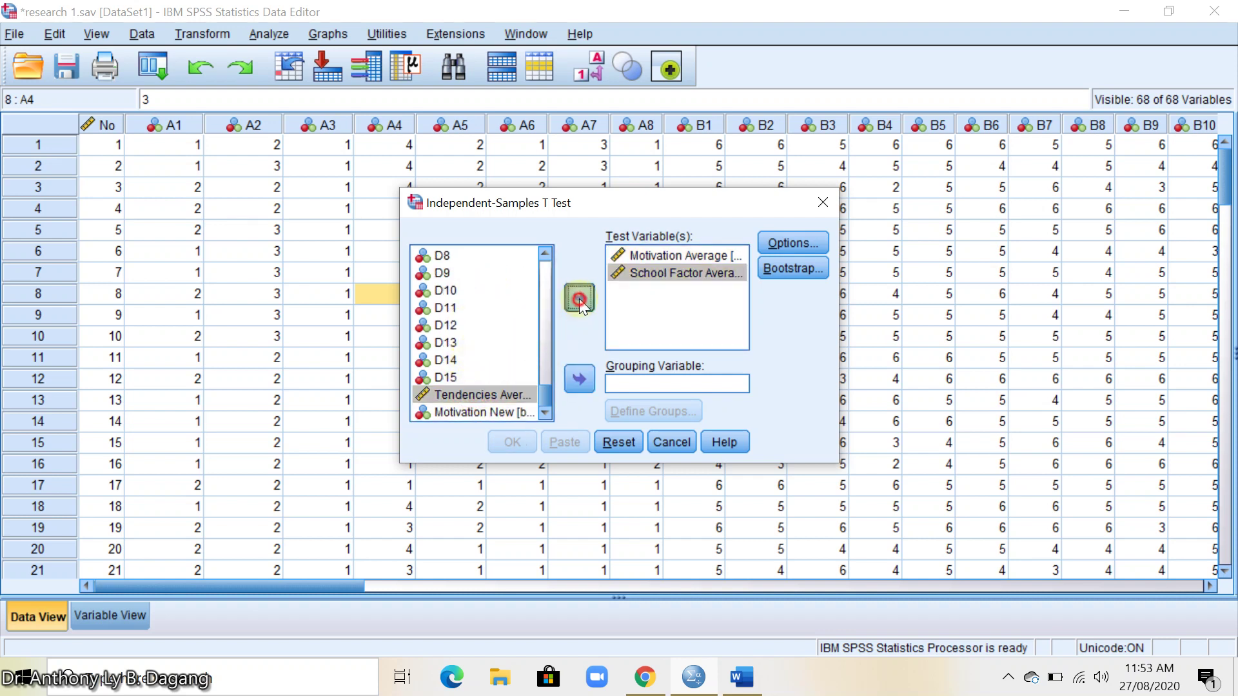
left_click(579, 299)
scroll(527, 376, "up", 15)
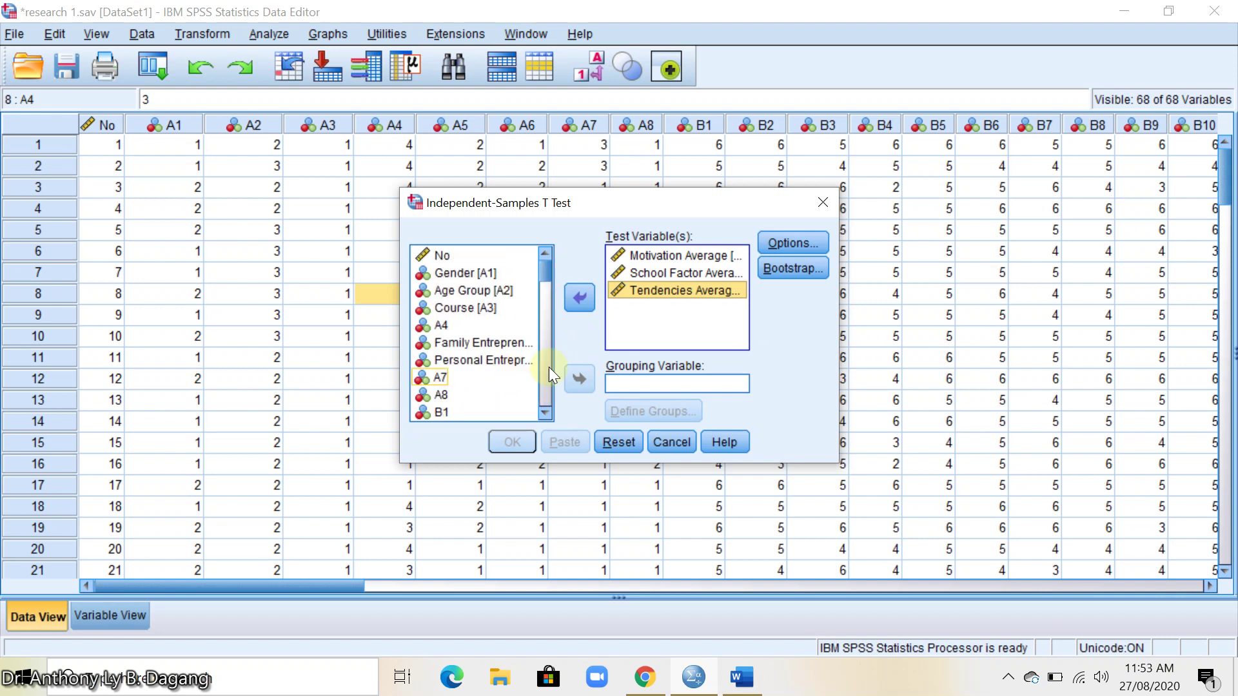
Make Gender the grouping variable with groups defined as 1 and 2.
left_click(644, 382)
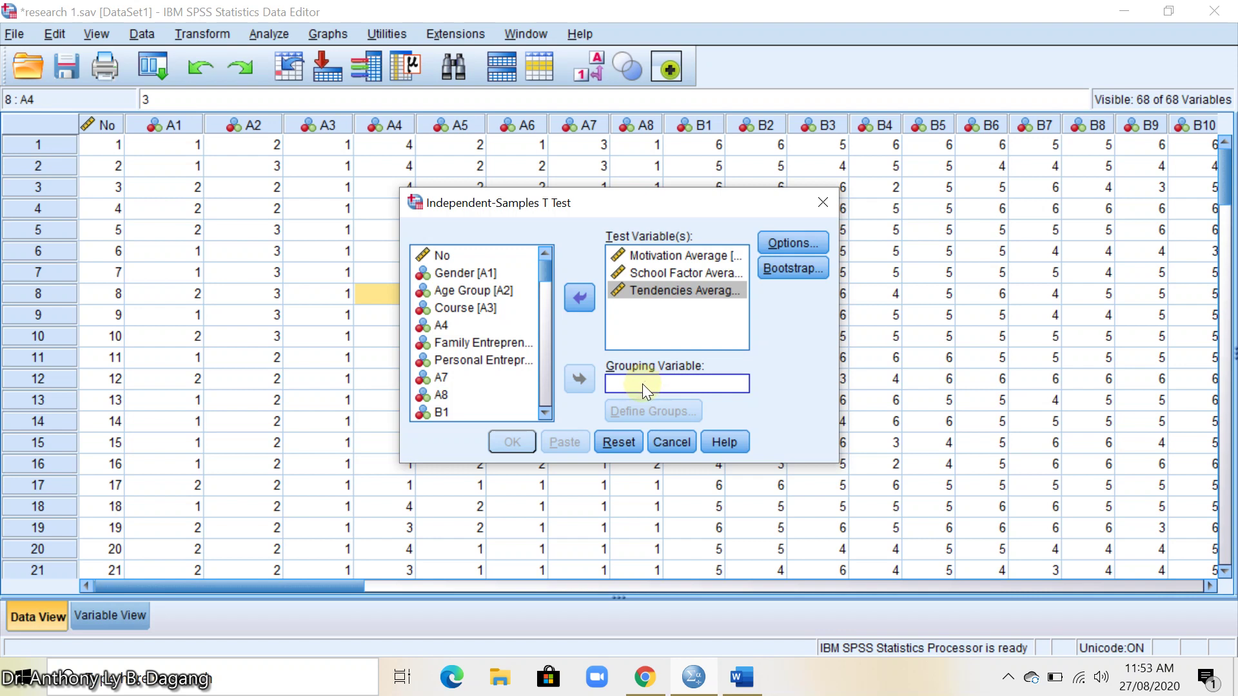
left_click(444, 273)
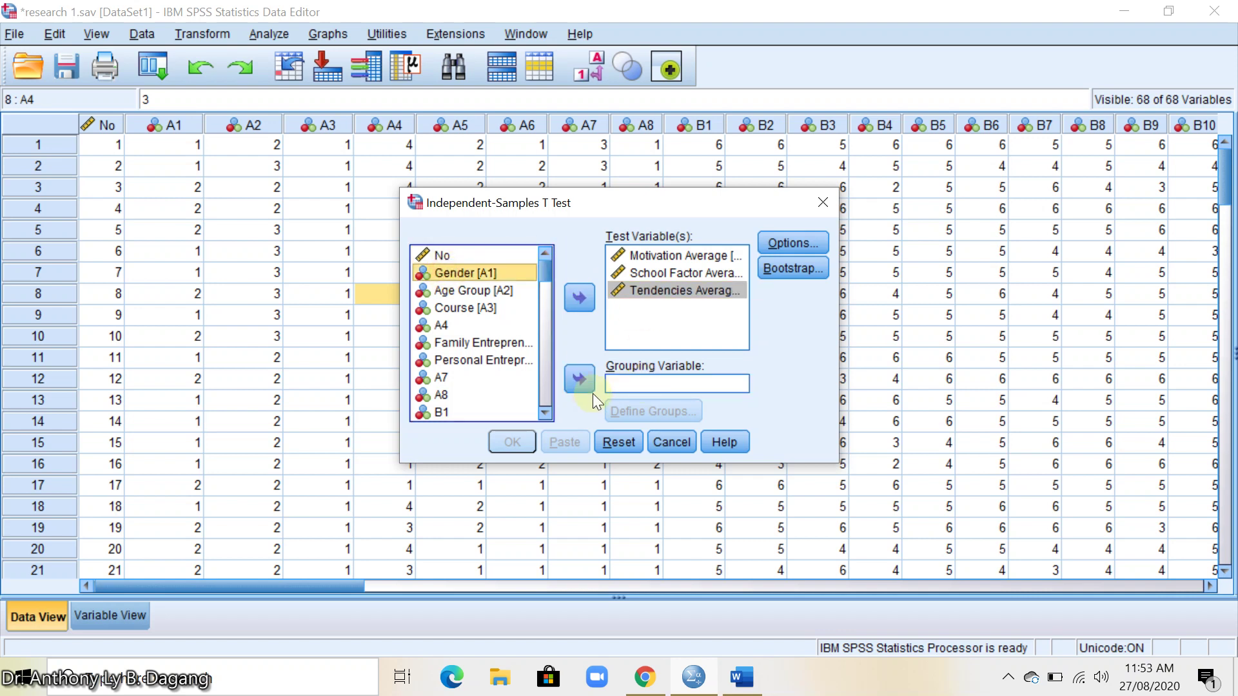
left_click(584, 378)
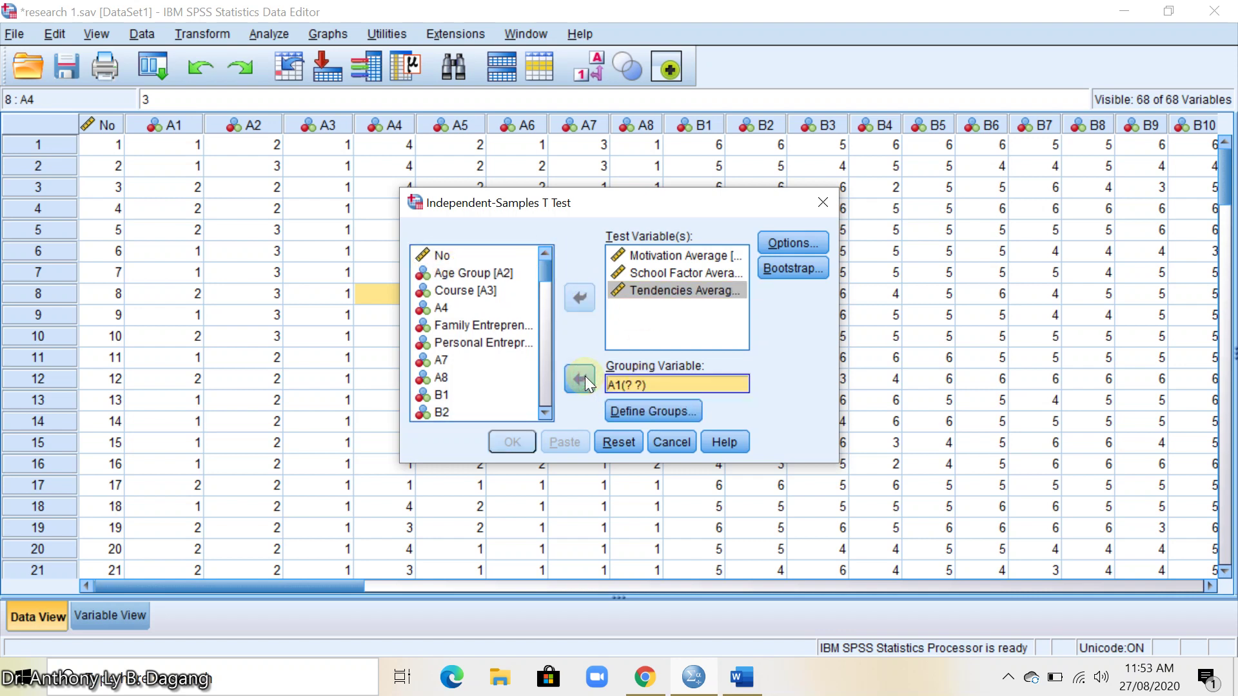
left_click(657, 412)
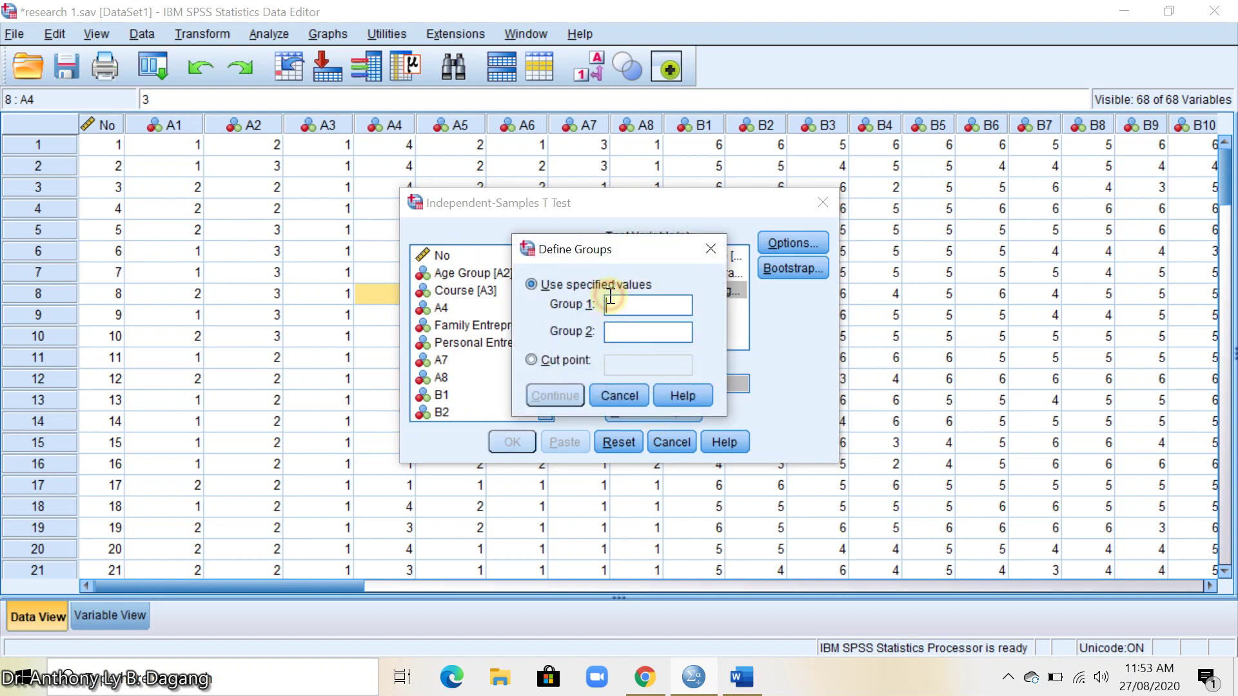
type("1")
left_click(640, 335)
type("2")
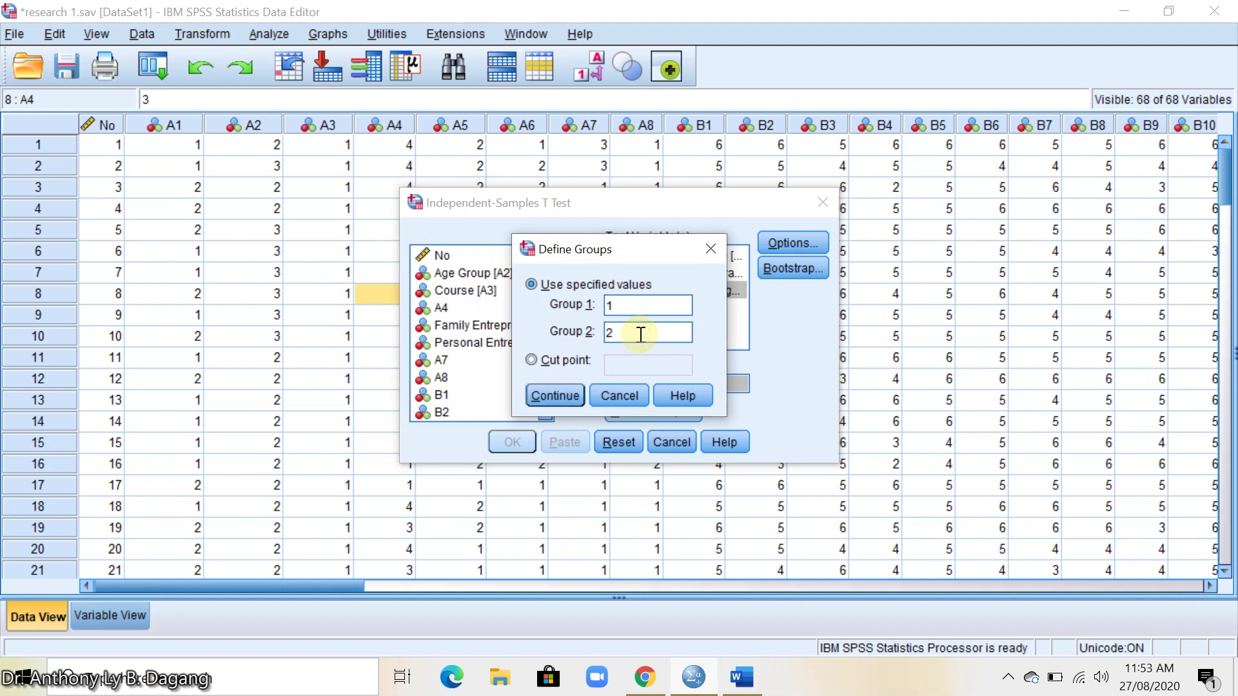
left_click(556, 399)
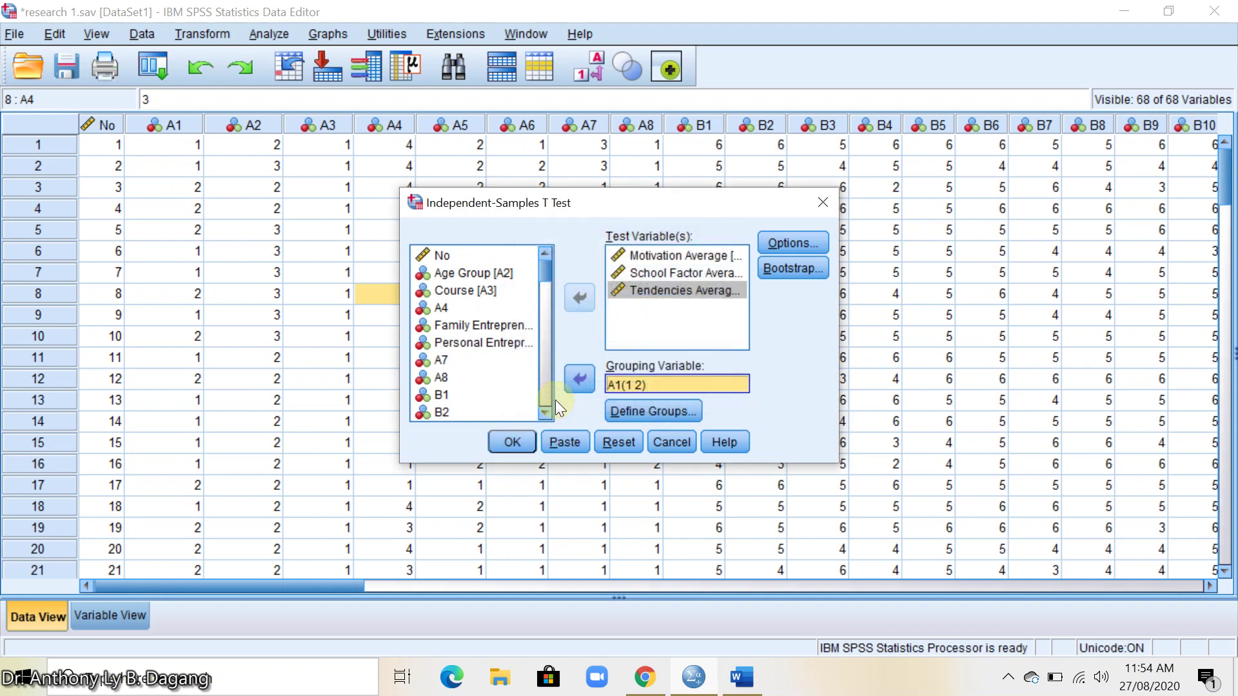
left_click(512, 443)
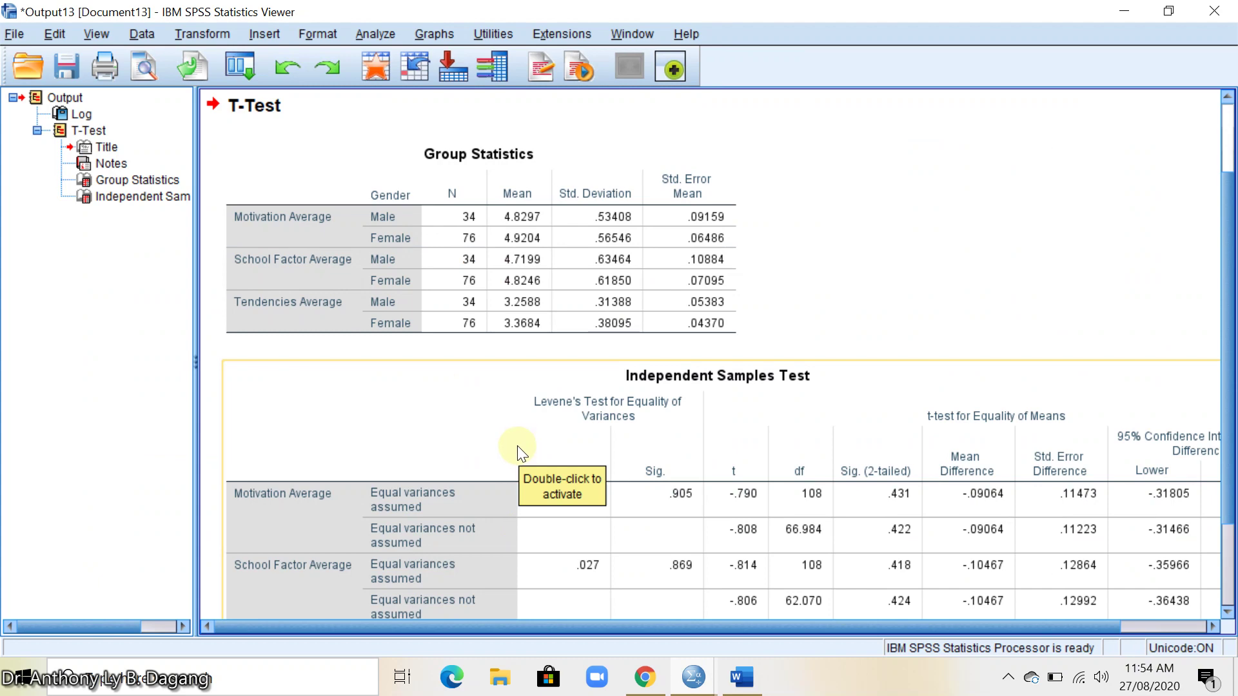
scroll(517, 446, "down", 3)
scroll(514, 443, "up", 3)
scroll(513, 444, "up", 3)
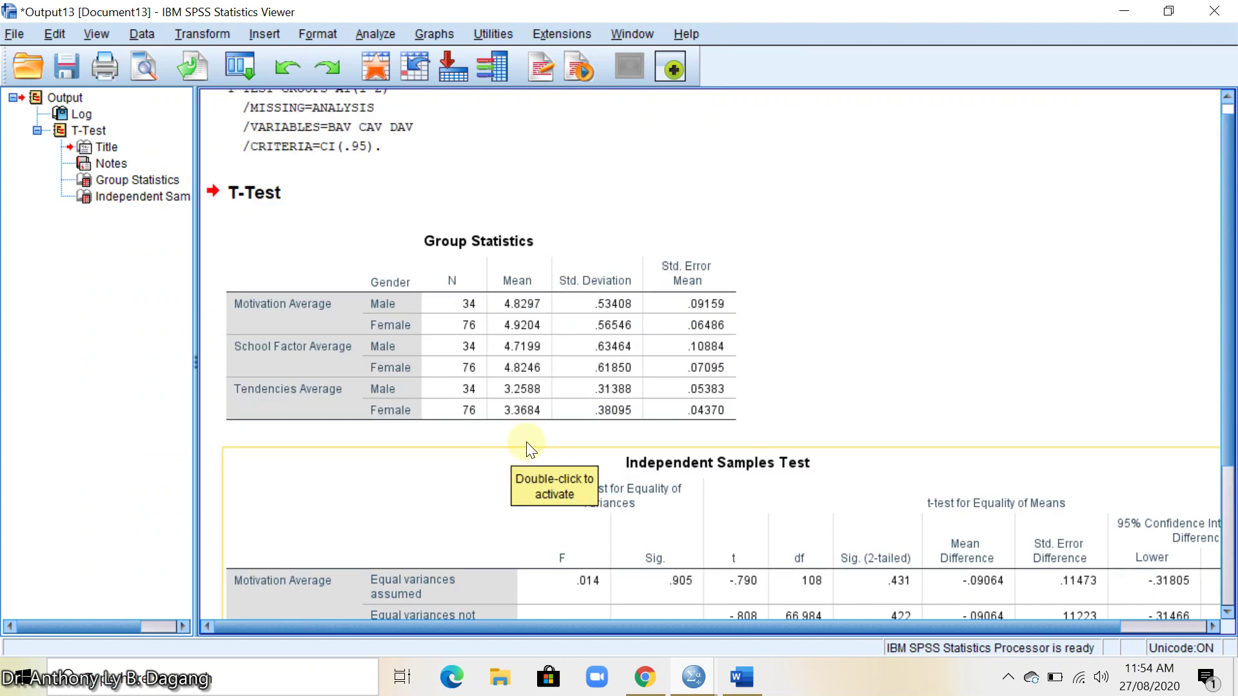
left_click(523, 303)
double_click(523, 304)
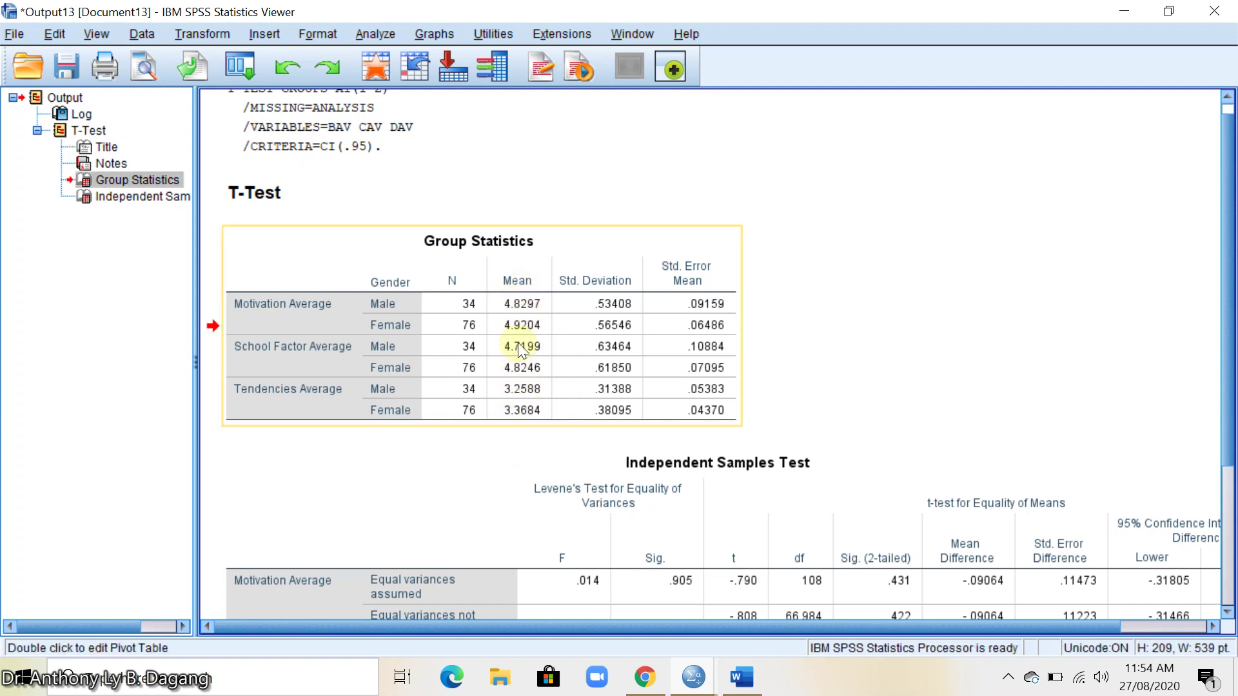
scroll(520, 379, "down", 3)
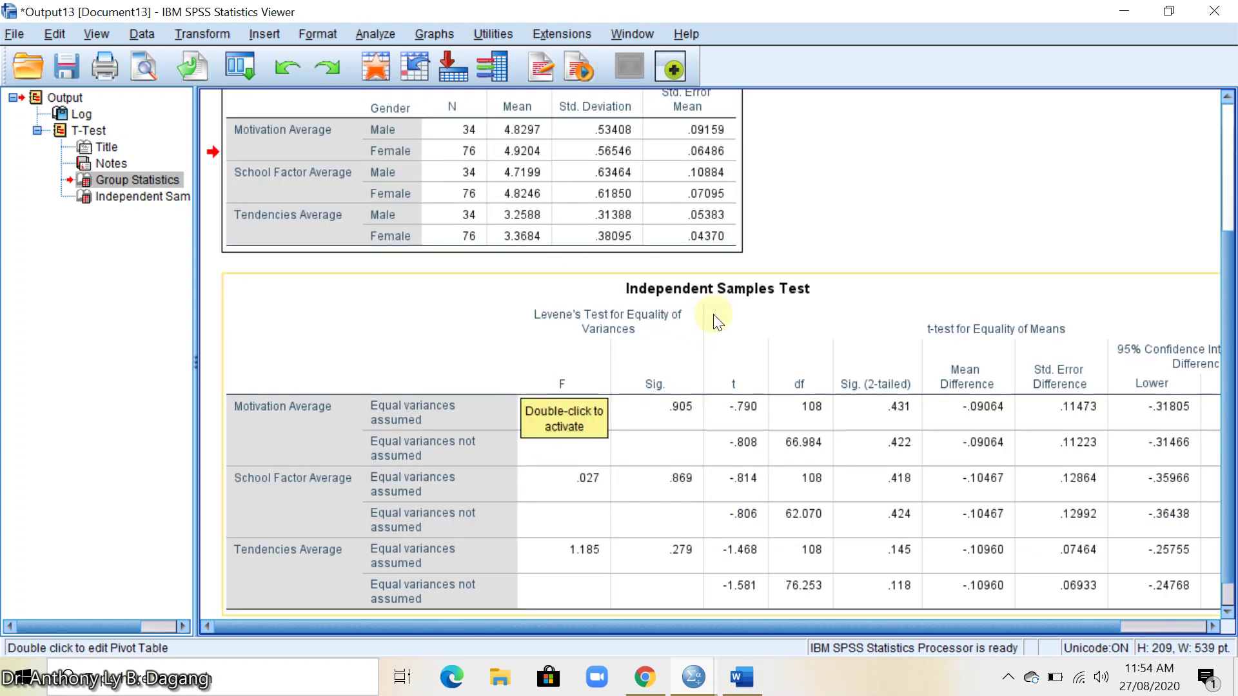
scroll(756, 298, "down", 1)
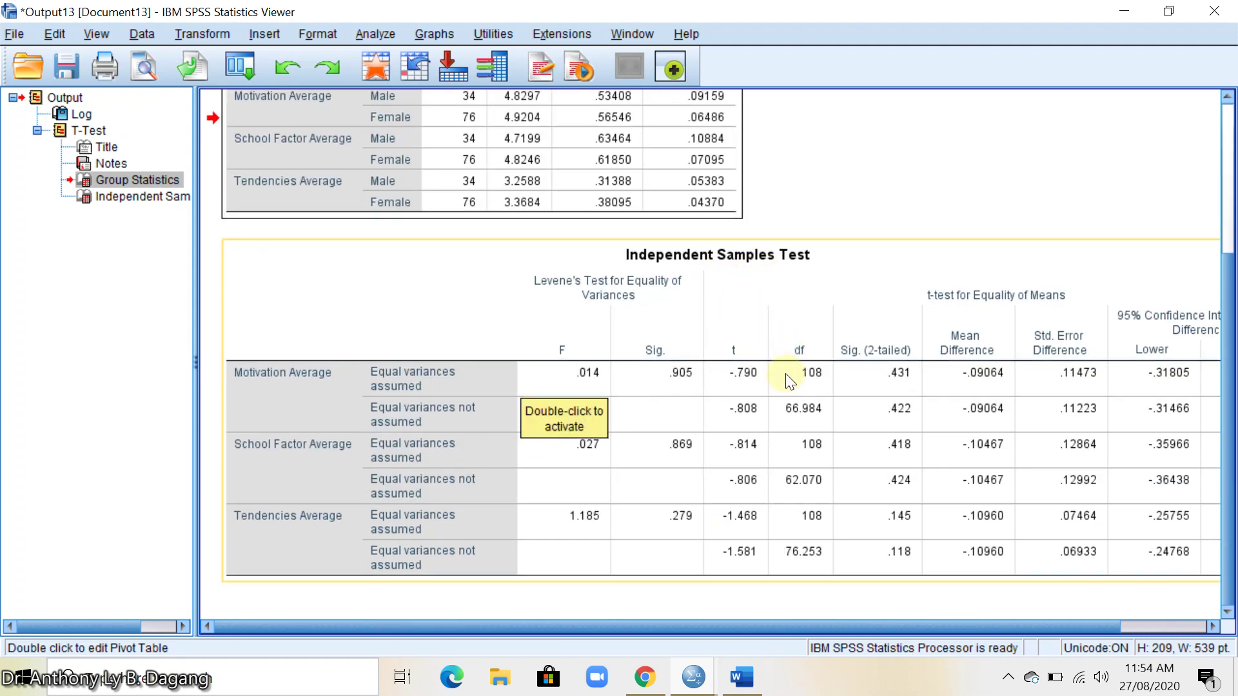
left_click(736, 350)
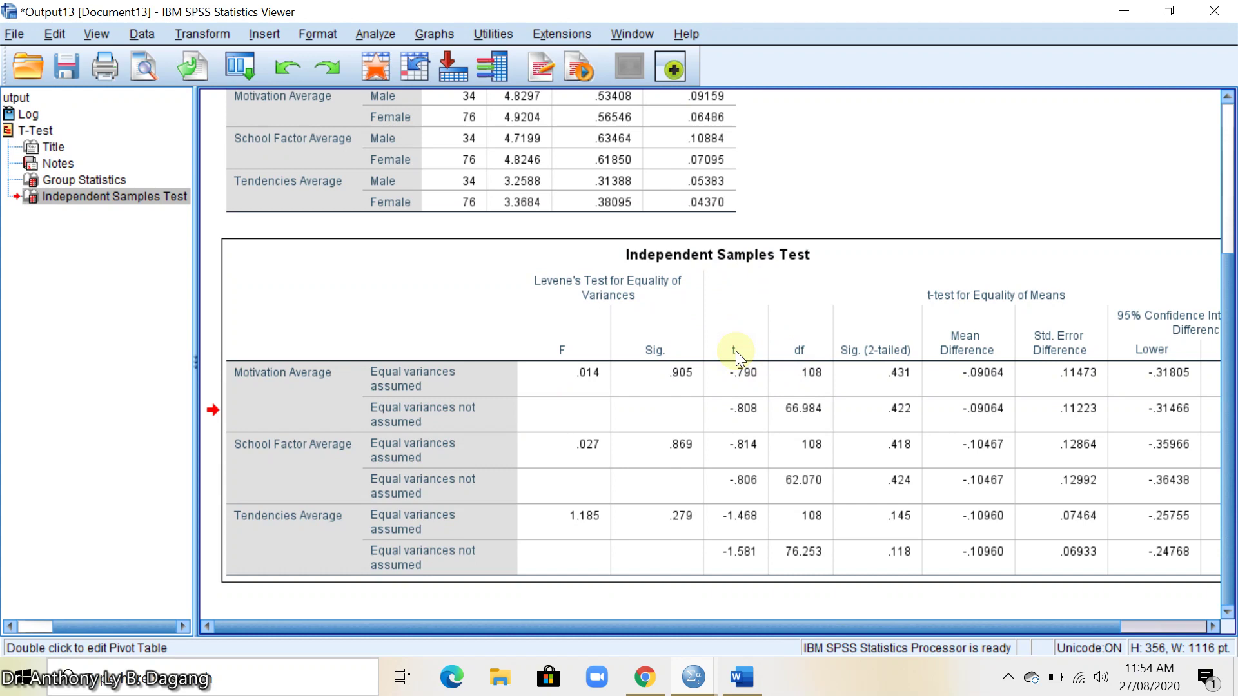
left_click(869, 354)
scroll(864, 387, "up", 3)
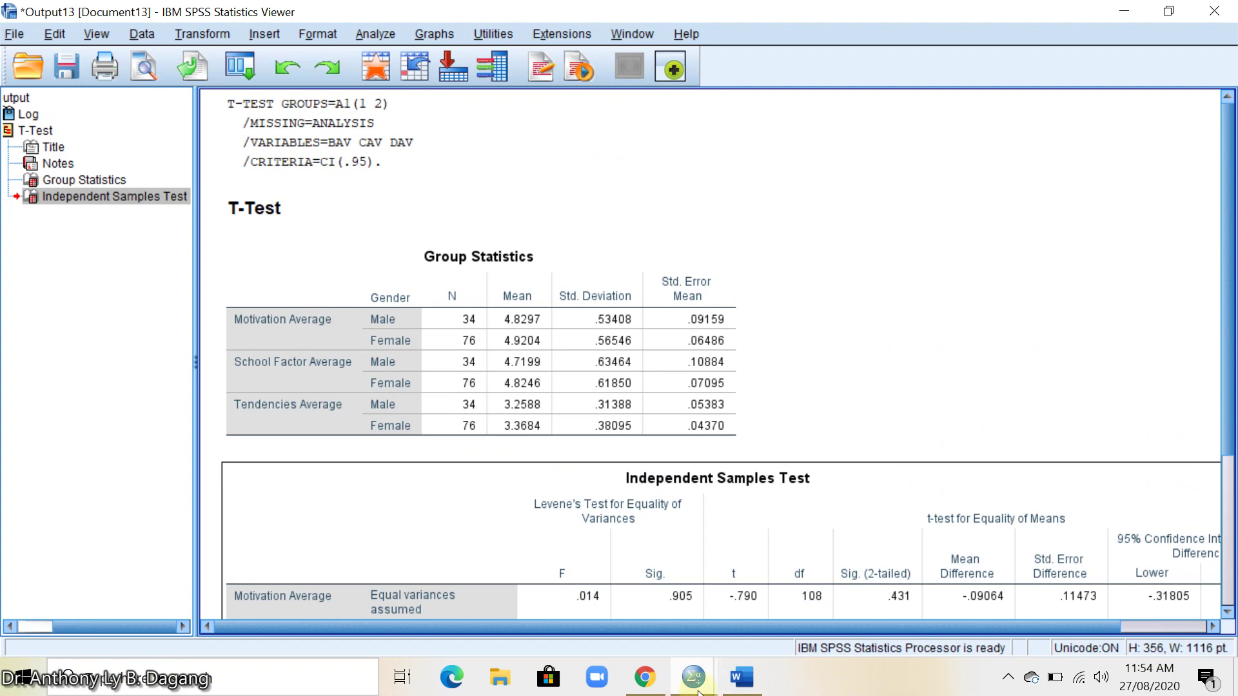
left_click(741, 677)
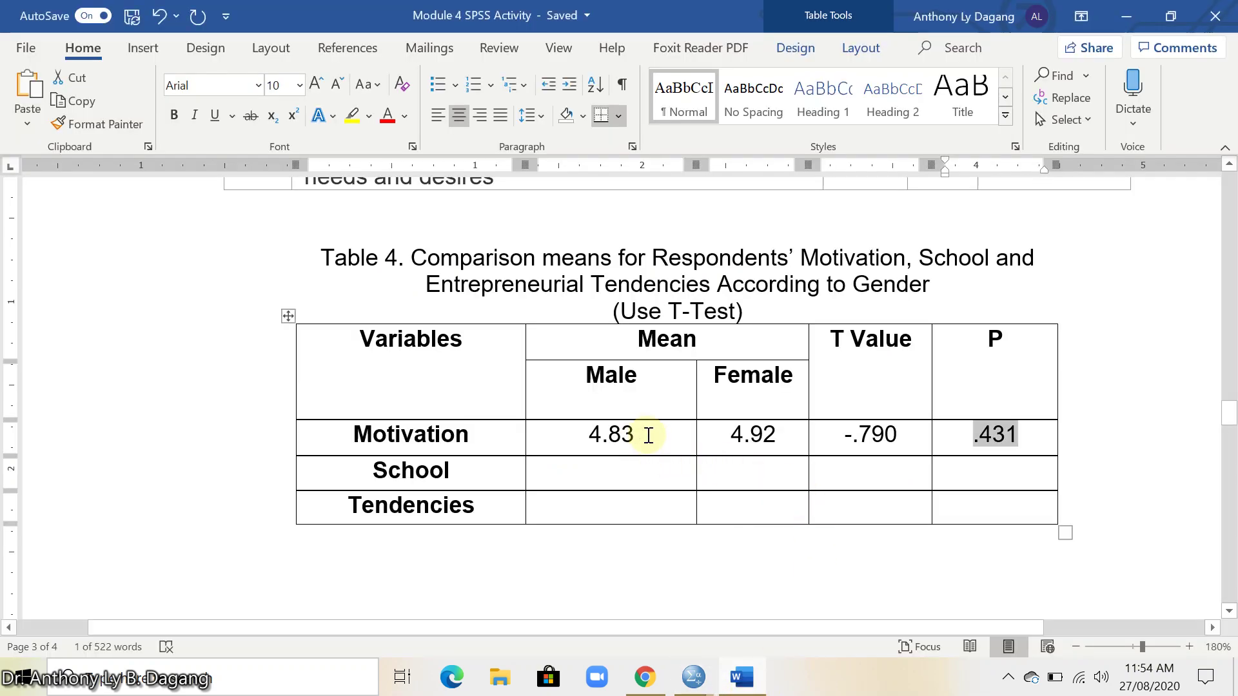
left_click_drag(648, 436, 572, 433)
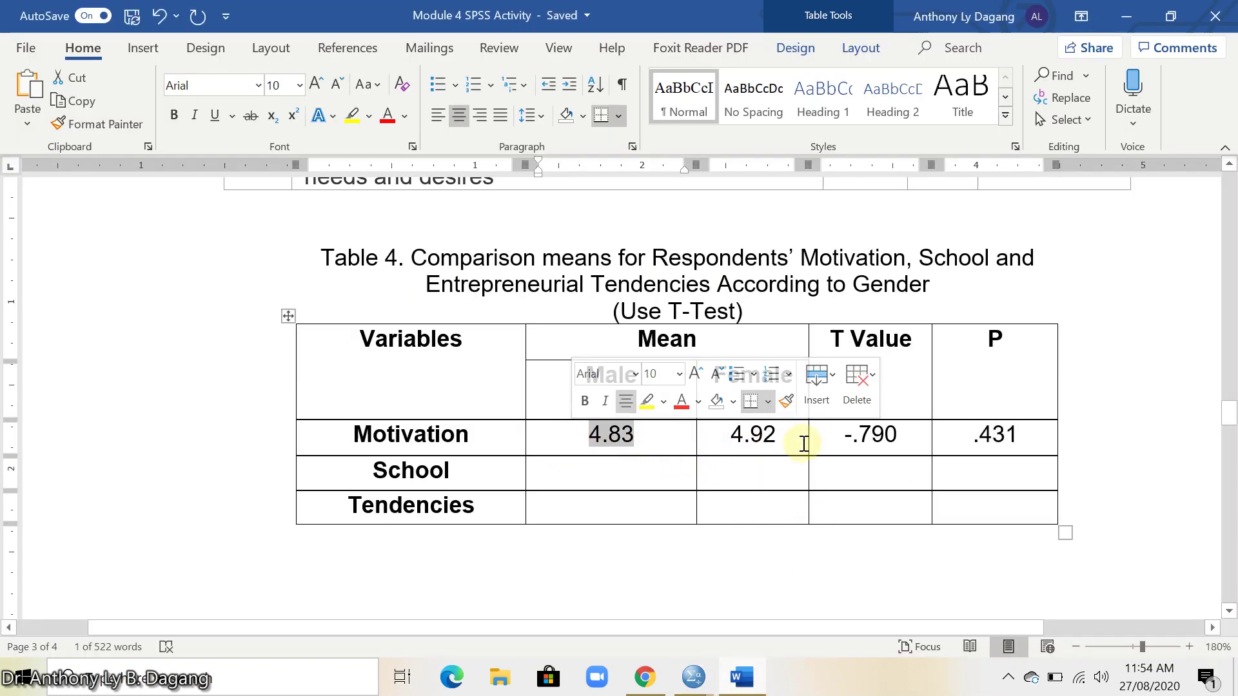
left_click(913, 441)
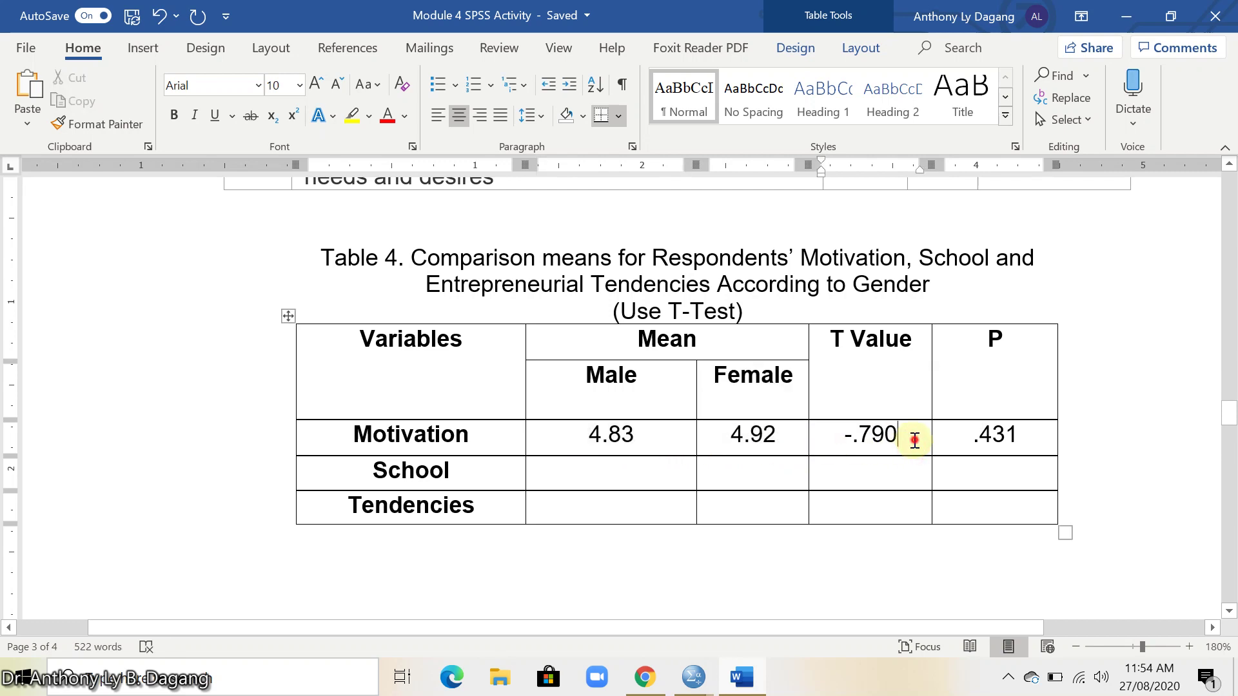
left_click_drag(915, 441, 845, 434)
left_click_drag(1021, 434, 964, 427)
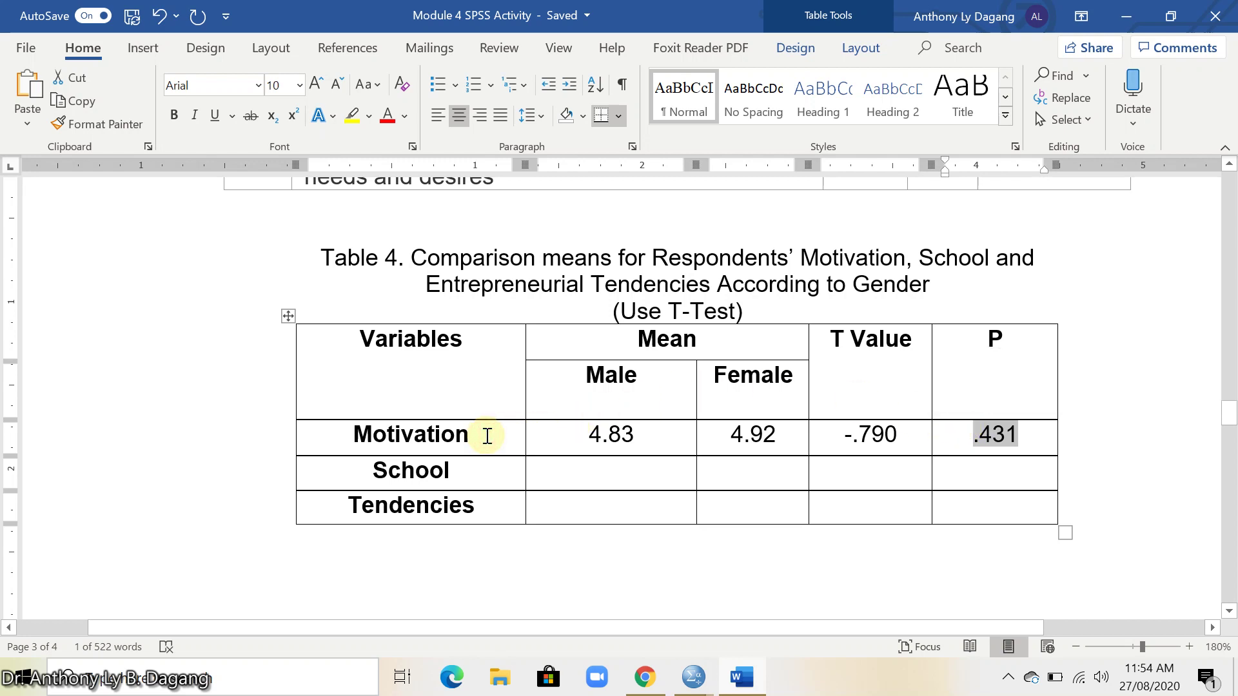
left_click(487, 435)
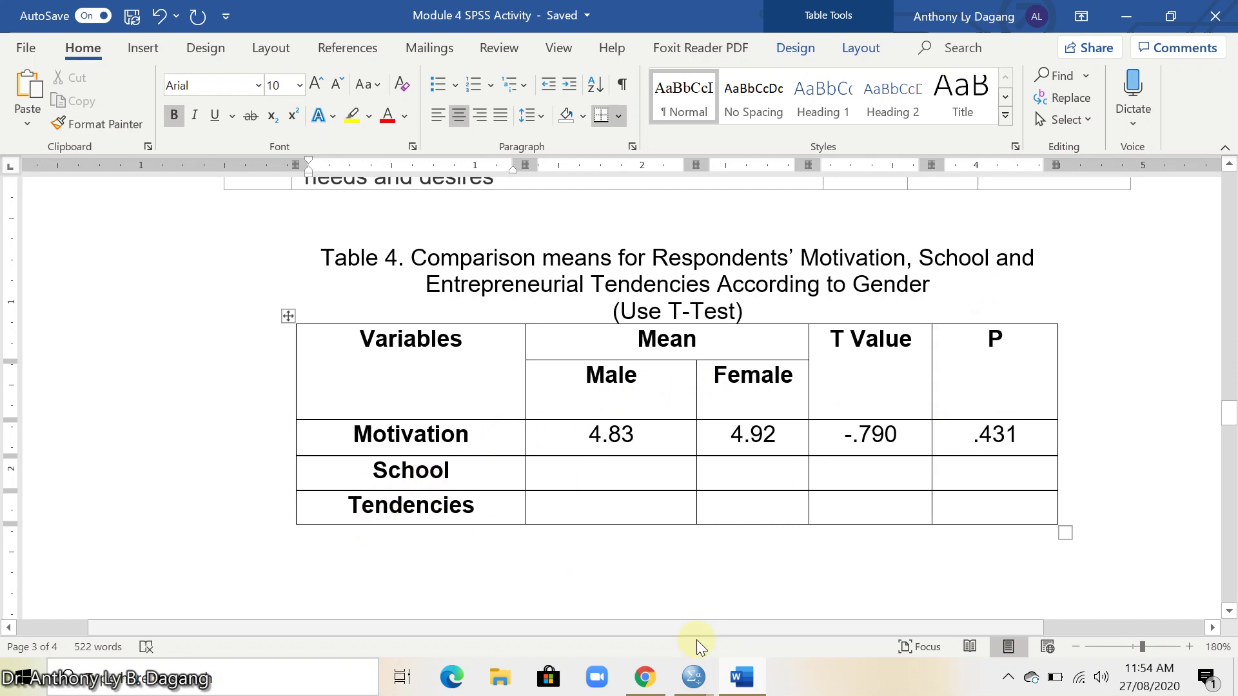
mouse_move(700, 688)
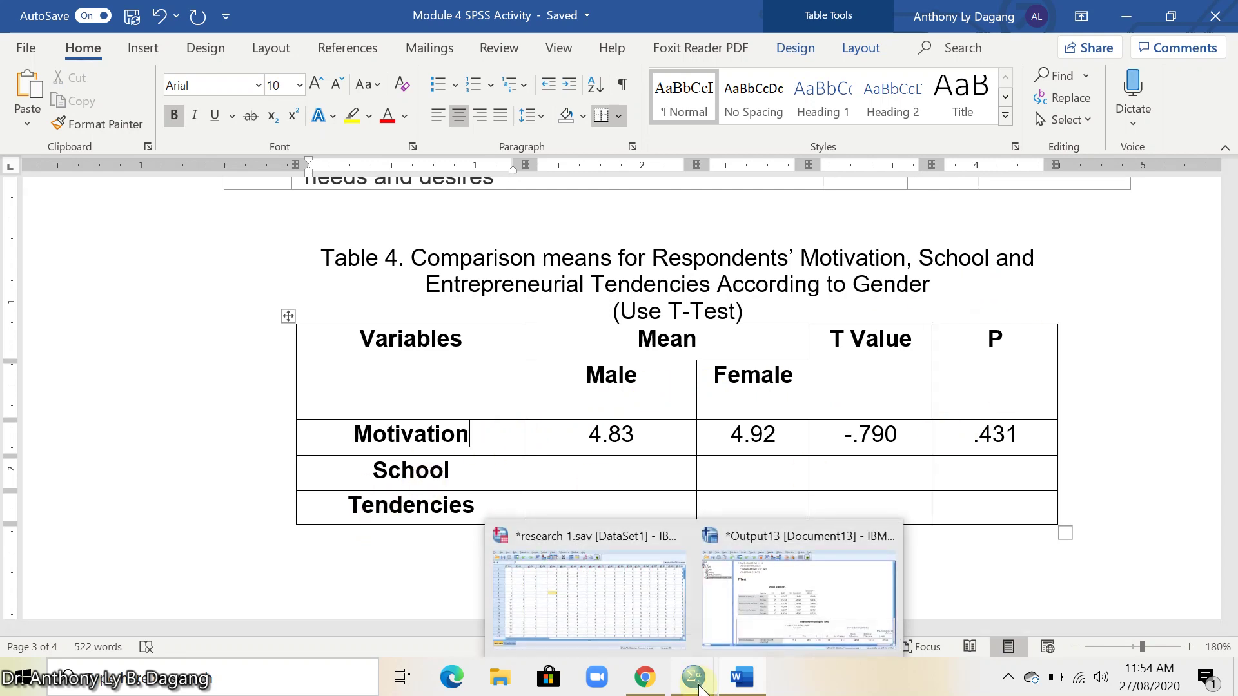
left_click(768, 629)
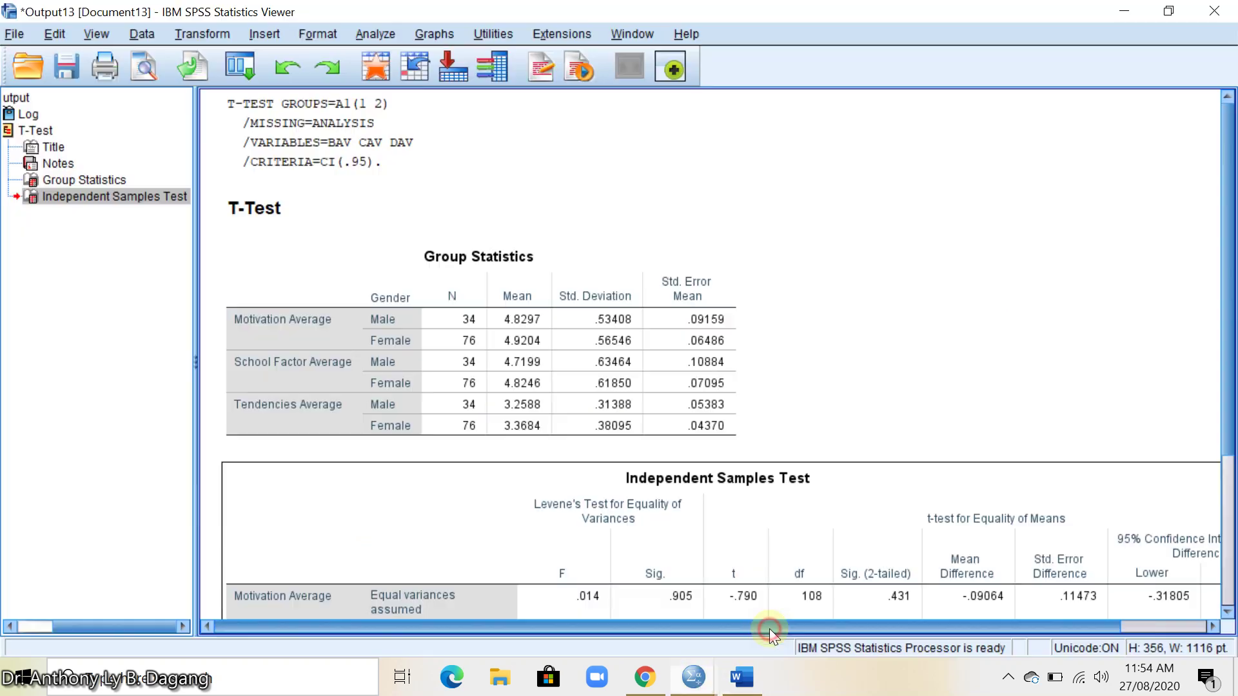
left_click(505, 321)
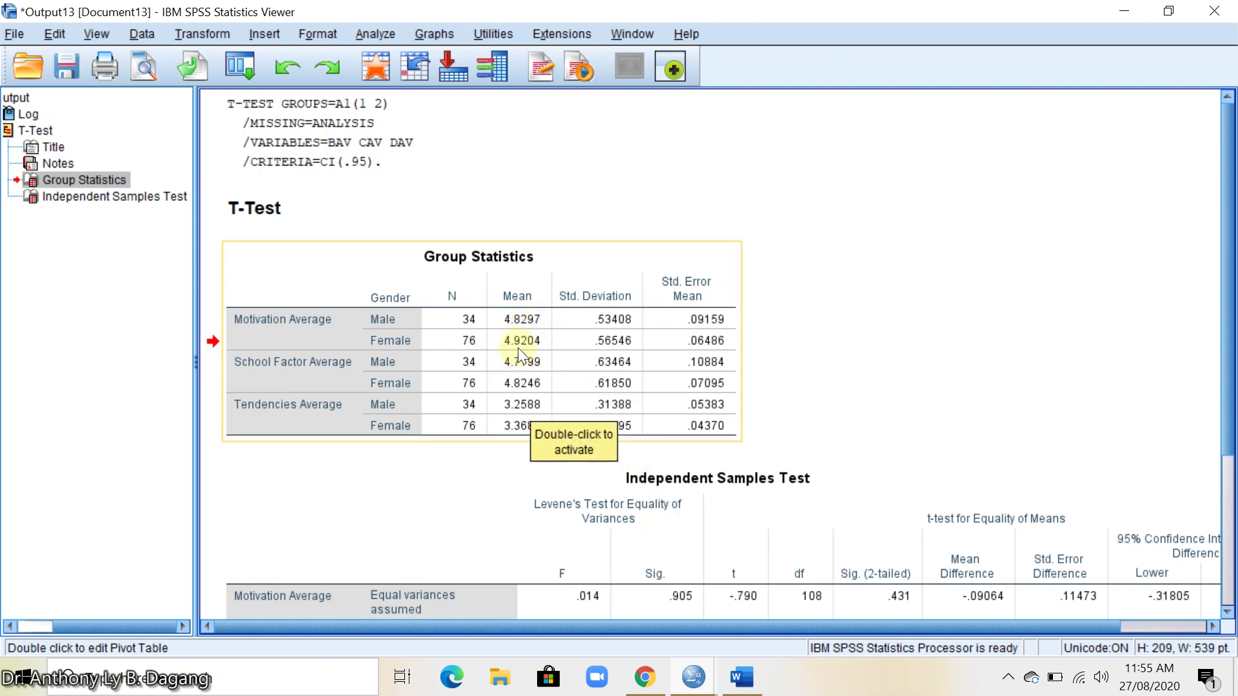
left_click(742, 677)
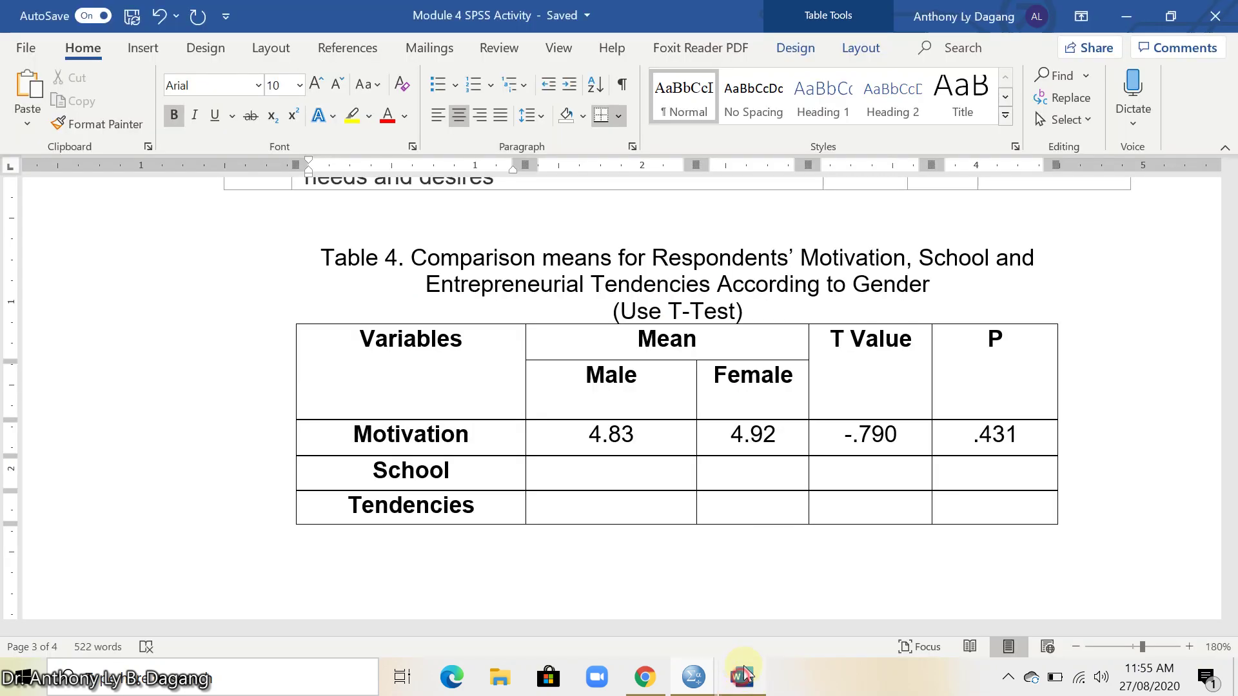
left_click_drag(640, 431, 586, 433)
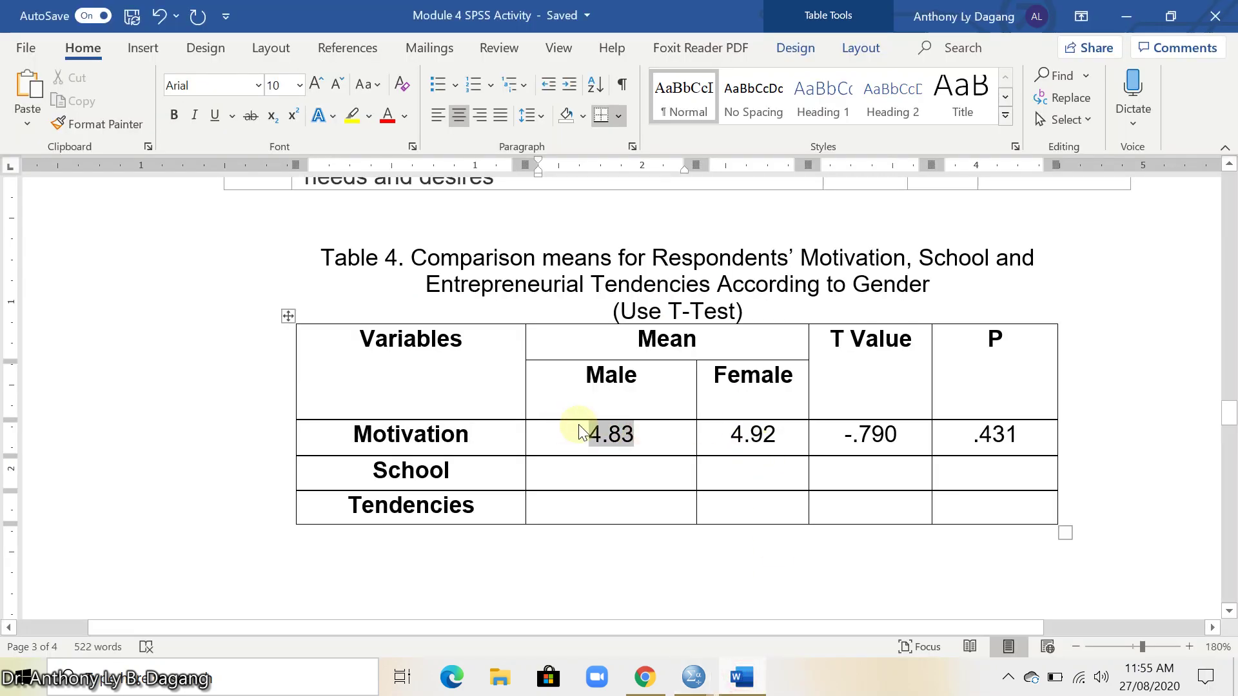
left_click_drag(799, 436, 716, 434)
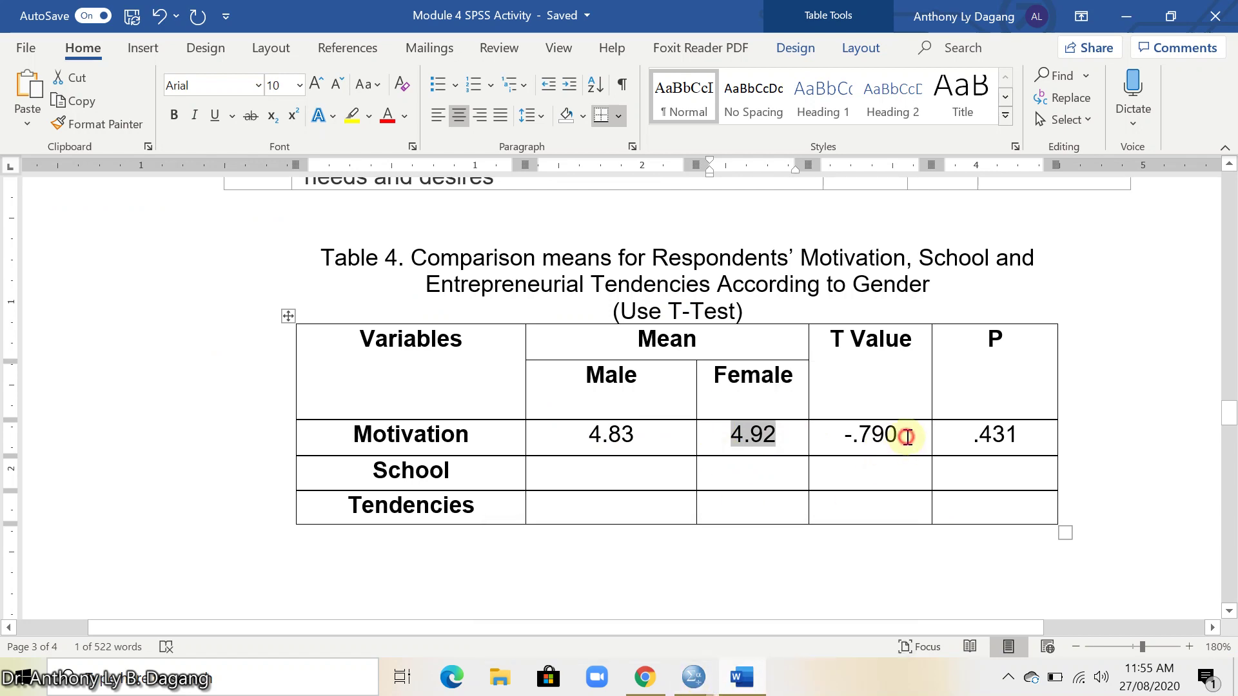
left_click_drag(907, 434, 842, 433)
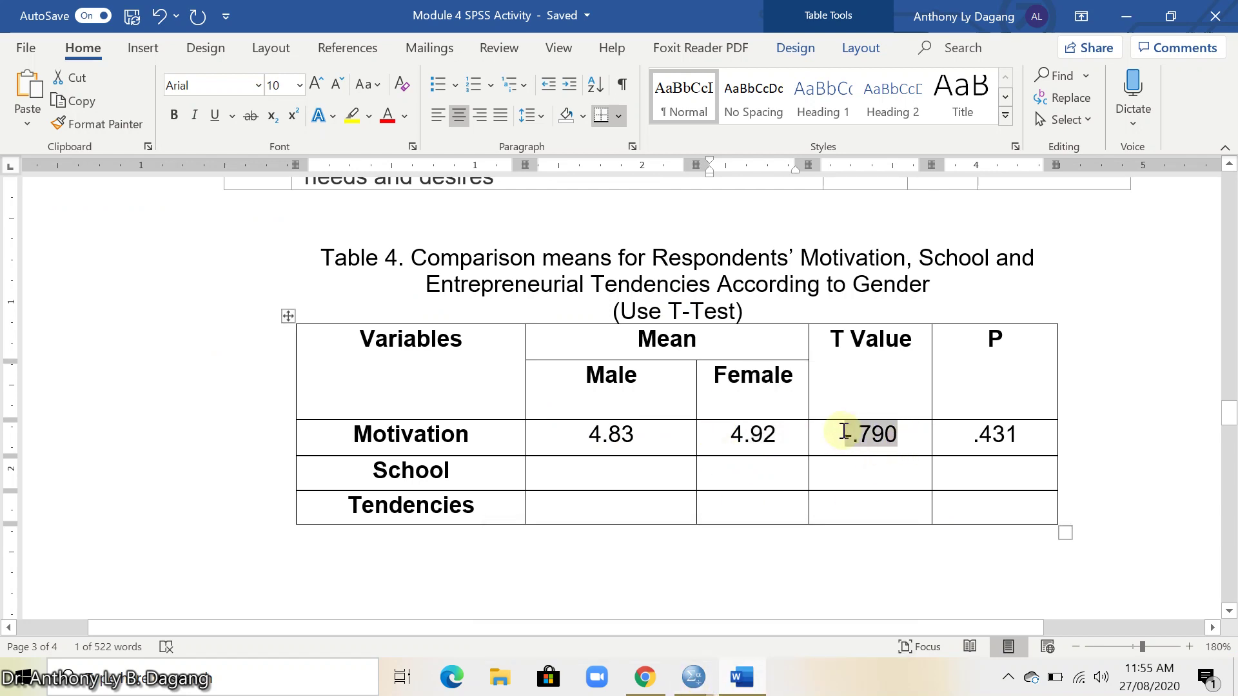
left_click(695, 687)
left_click(774, 593)
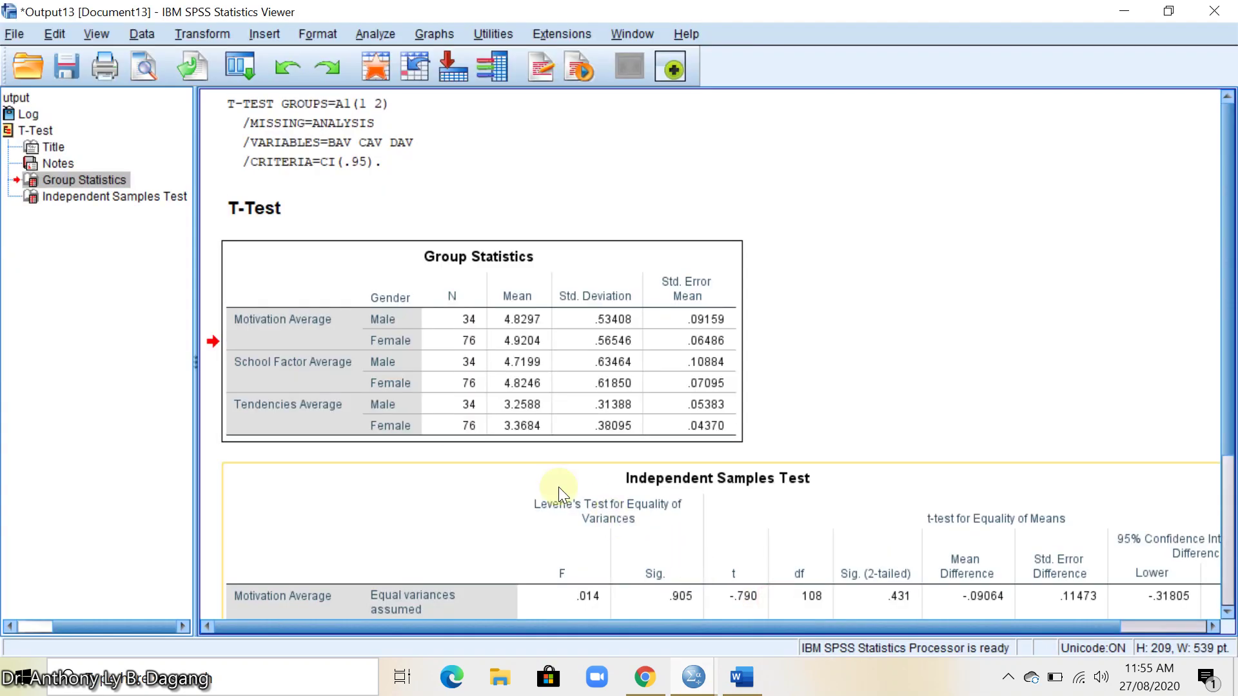
scroll(525, 493, "down", 4)
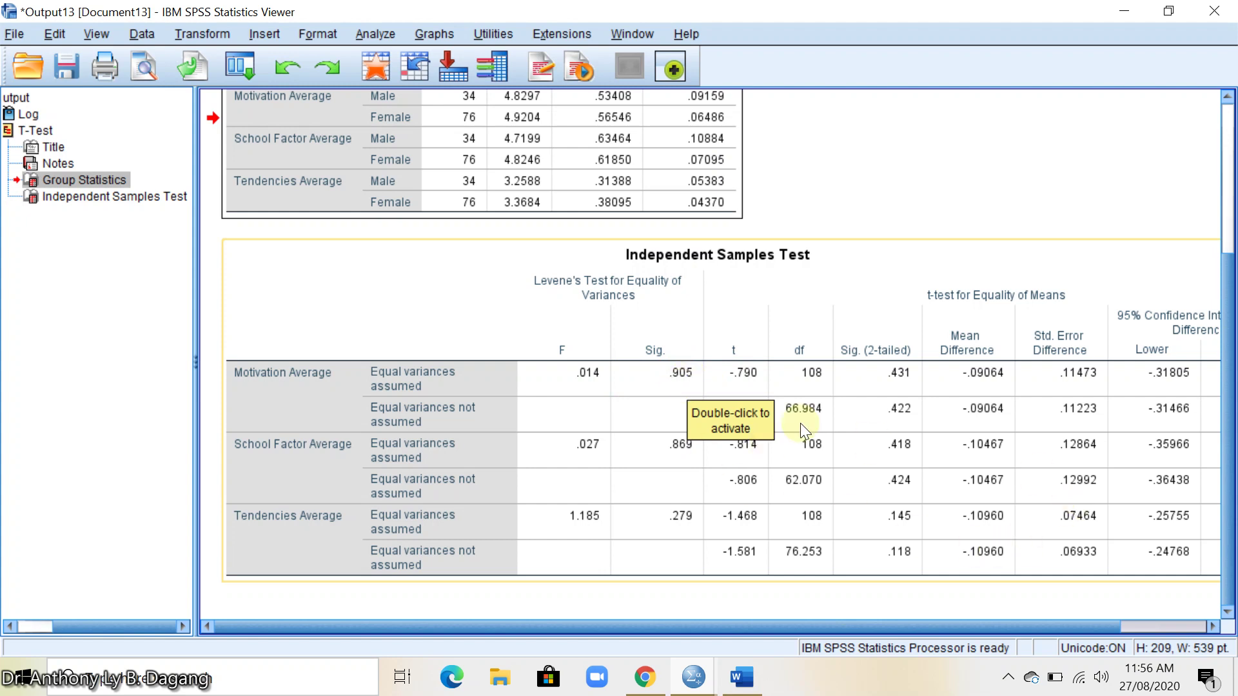
left_click(731, 428)
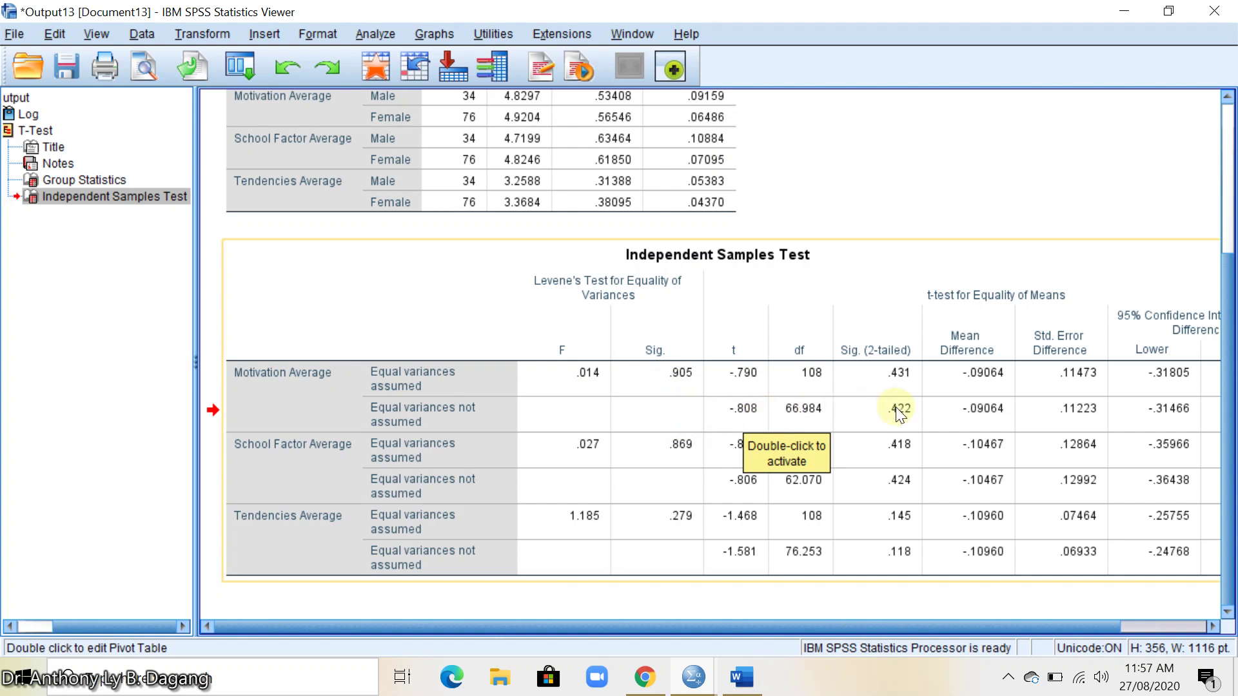
left_click(749, 379)
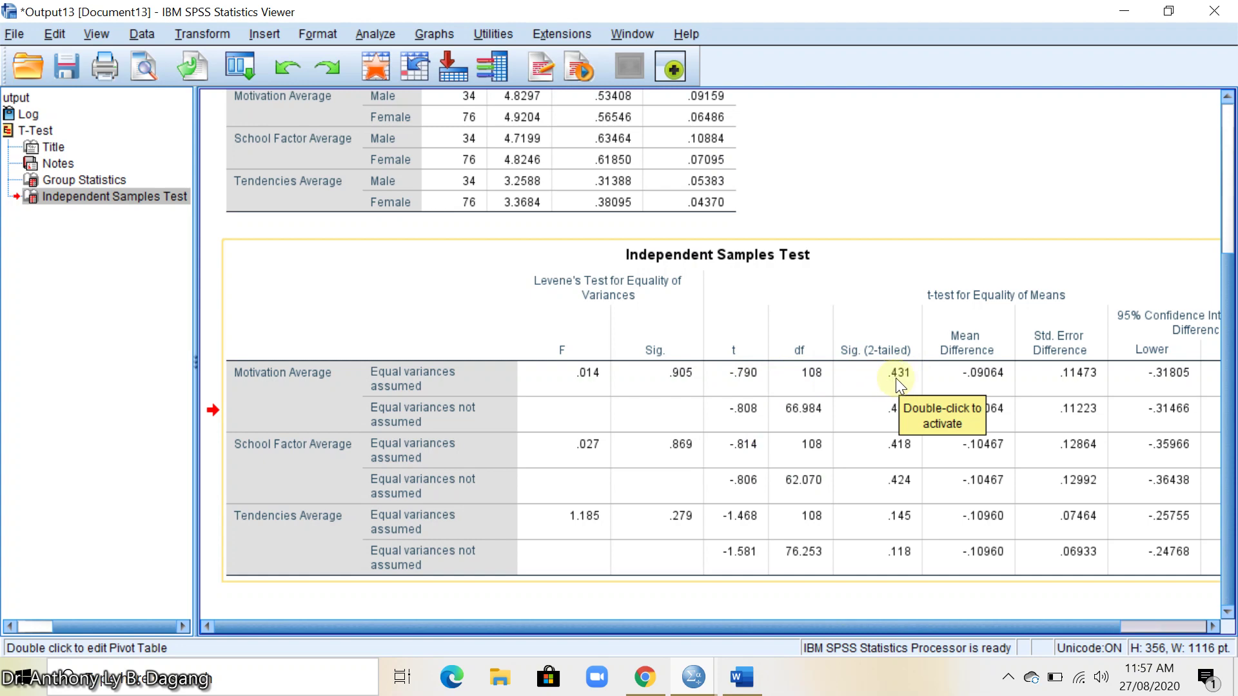
In Word's Table 4, highlight the Motivation T and P cells and the School and Tendencies row labels.
key("alt+Tab")
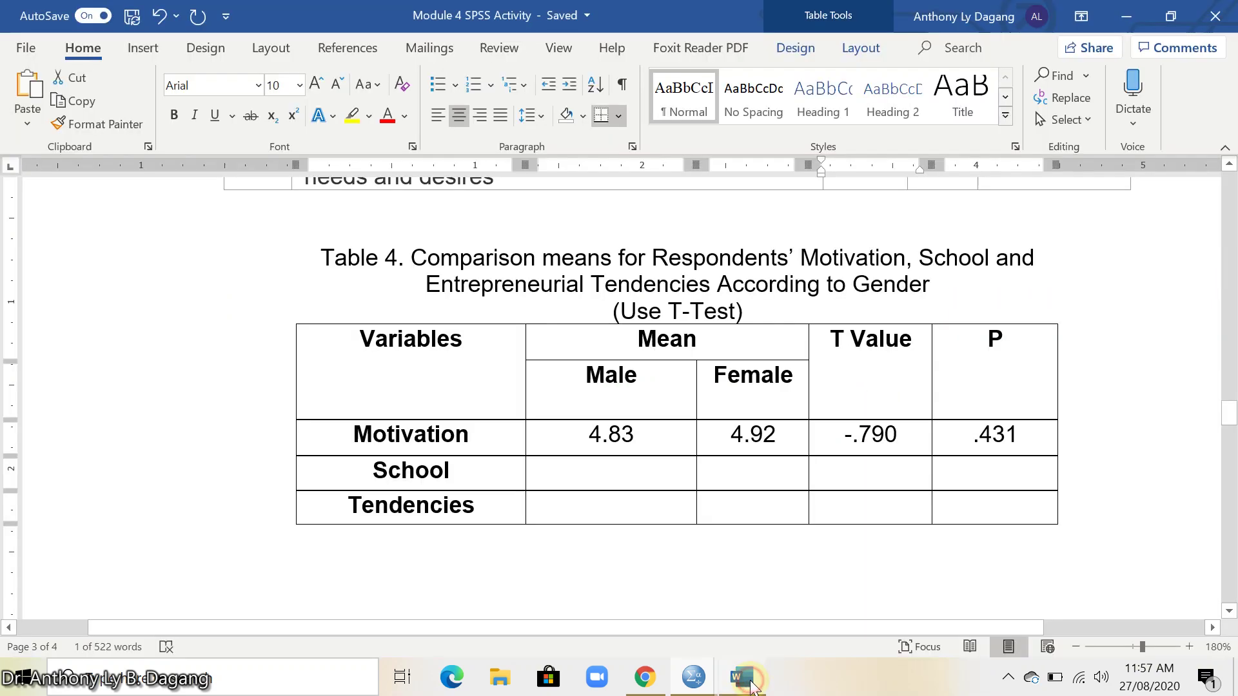
left_click_drag(841, 437, 1011, 438)
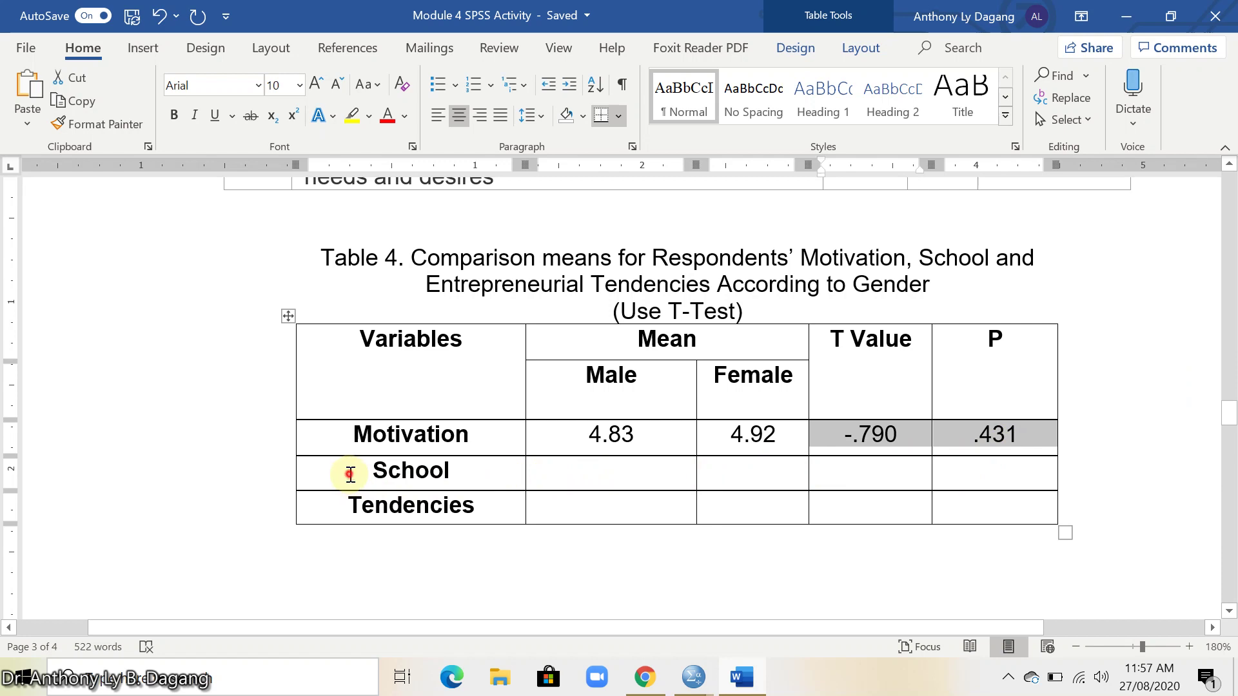
left_click_drag(351, 470, 464, 469)
left_click_drag(331, 506, 486, 503)
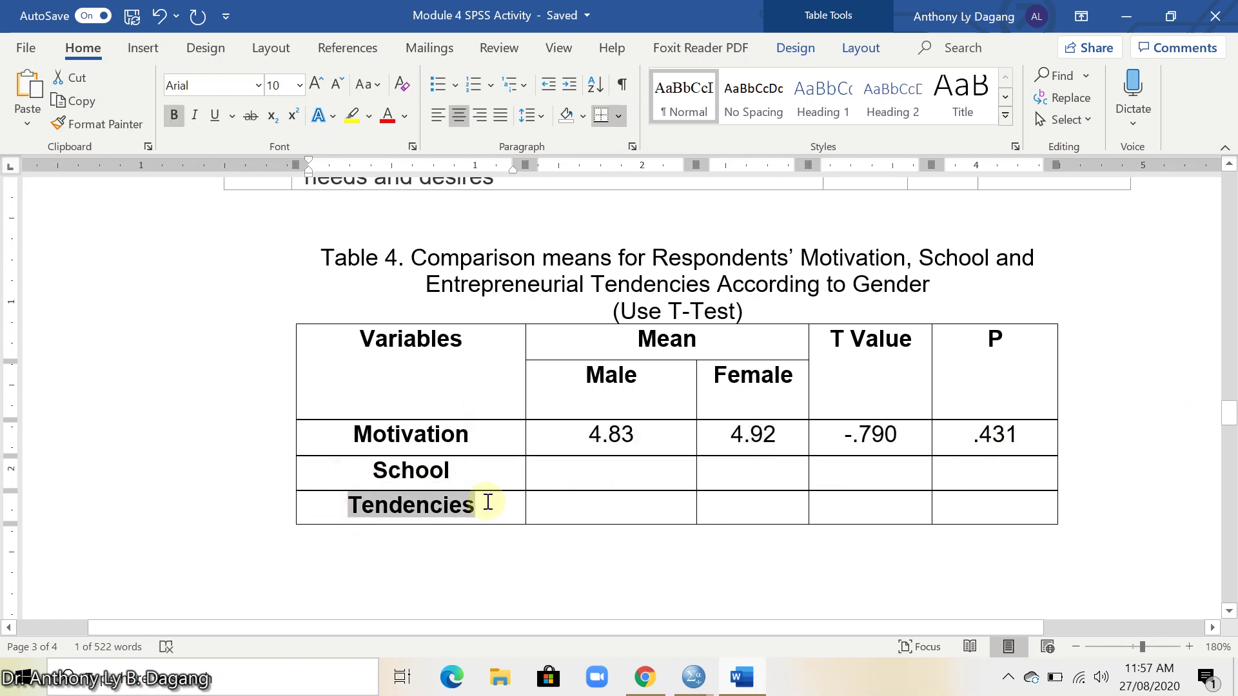
Review the Group Statistics and Independent Samples Test tables, including School Factor significance .869.
mouse_move(696, 685)
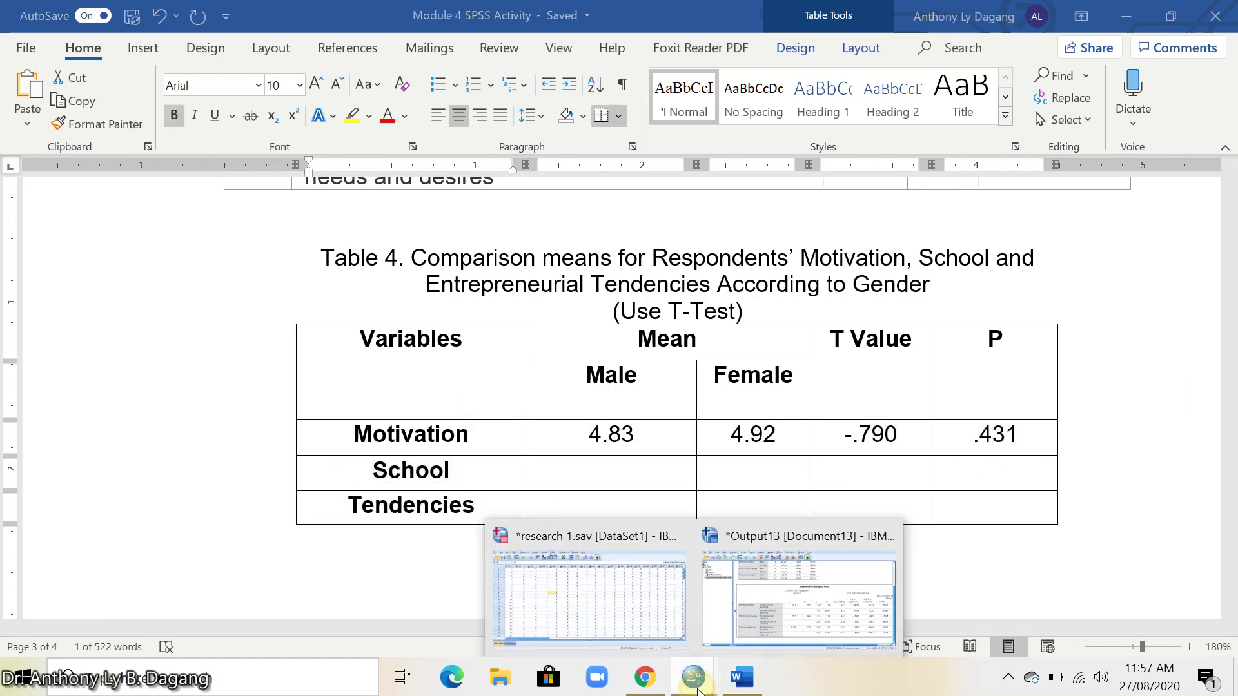
left_click(783, 628)
scroll(327, 452, "up", 3)
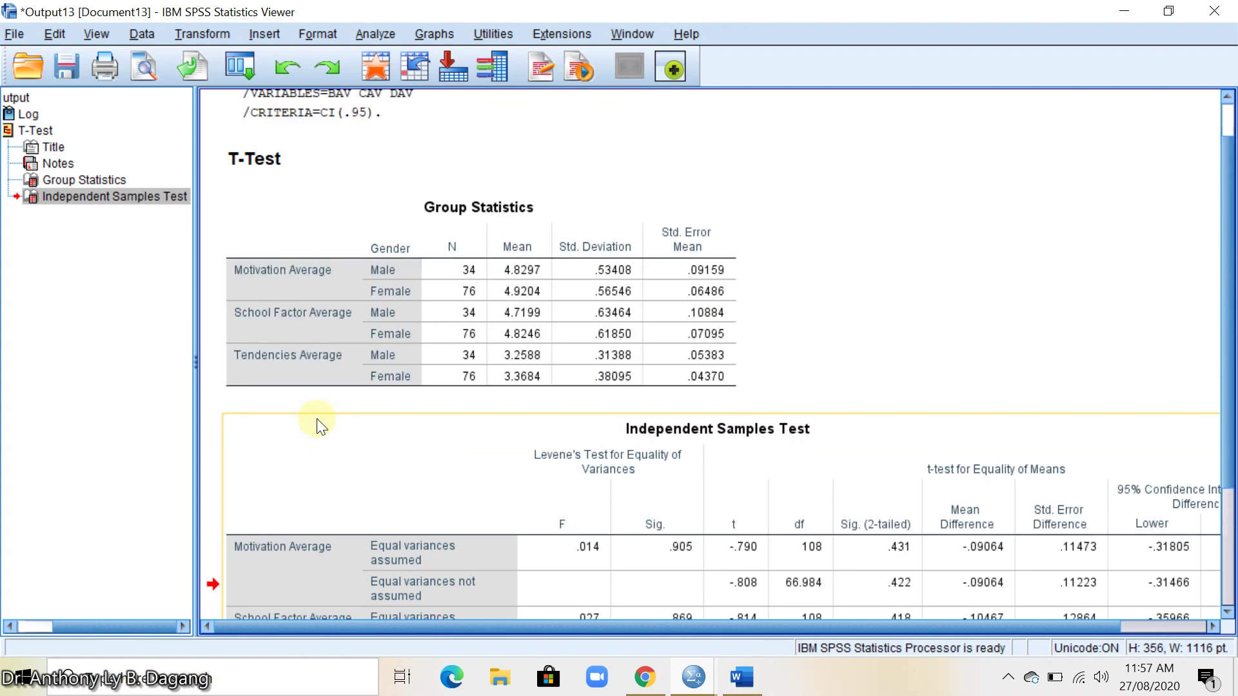
left_click(514, 317)
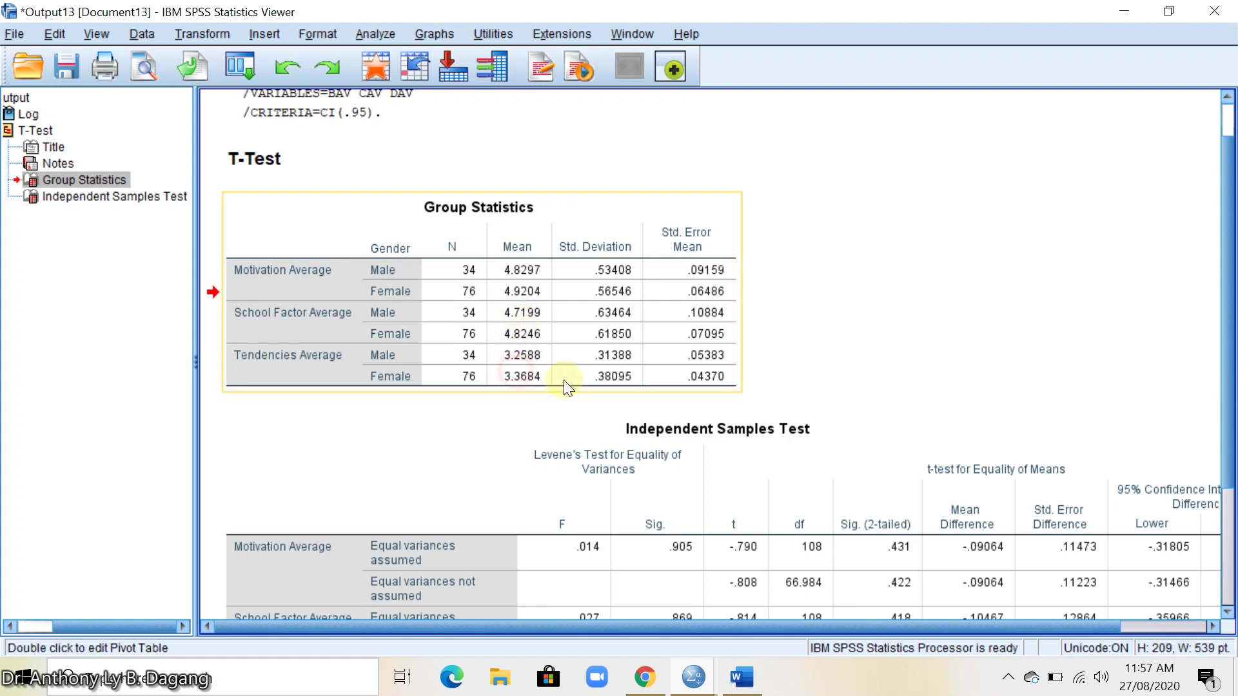
scroll(574, 387, "down", 3)
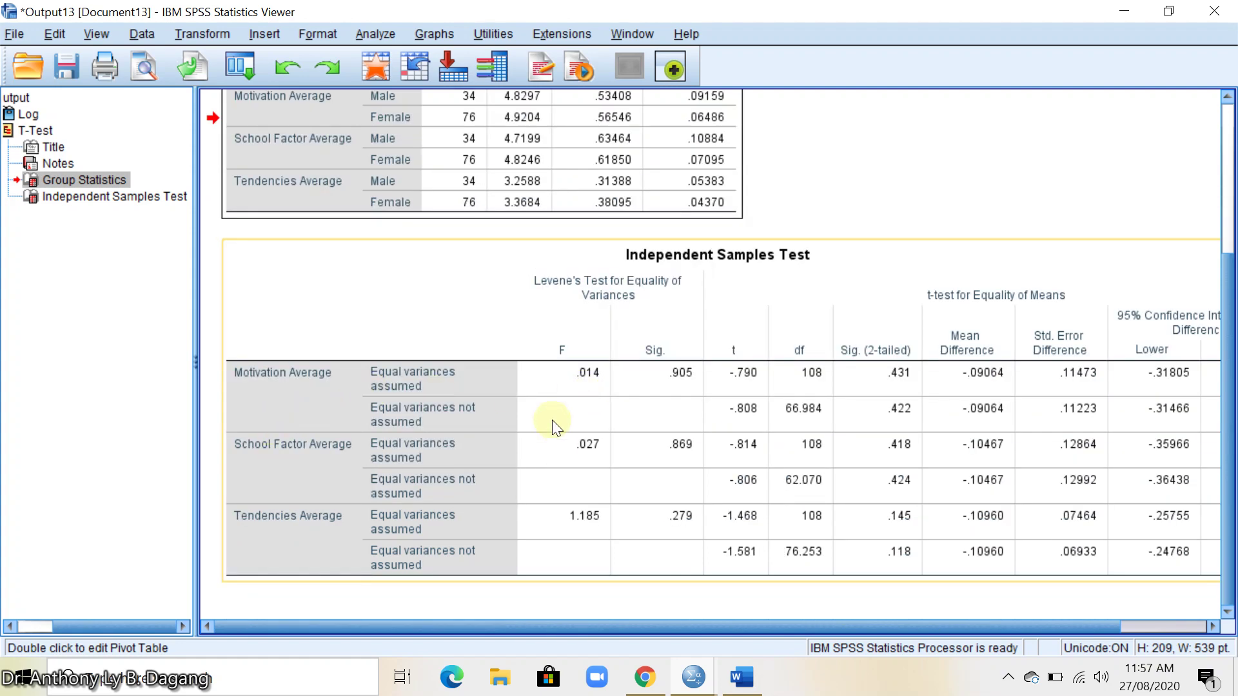
left_click(528, 437)
left_click(674, 454)
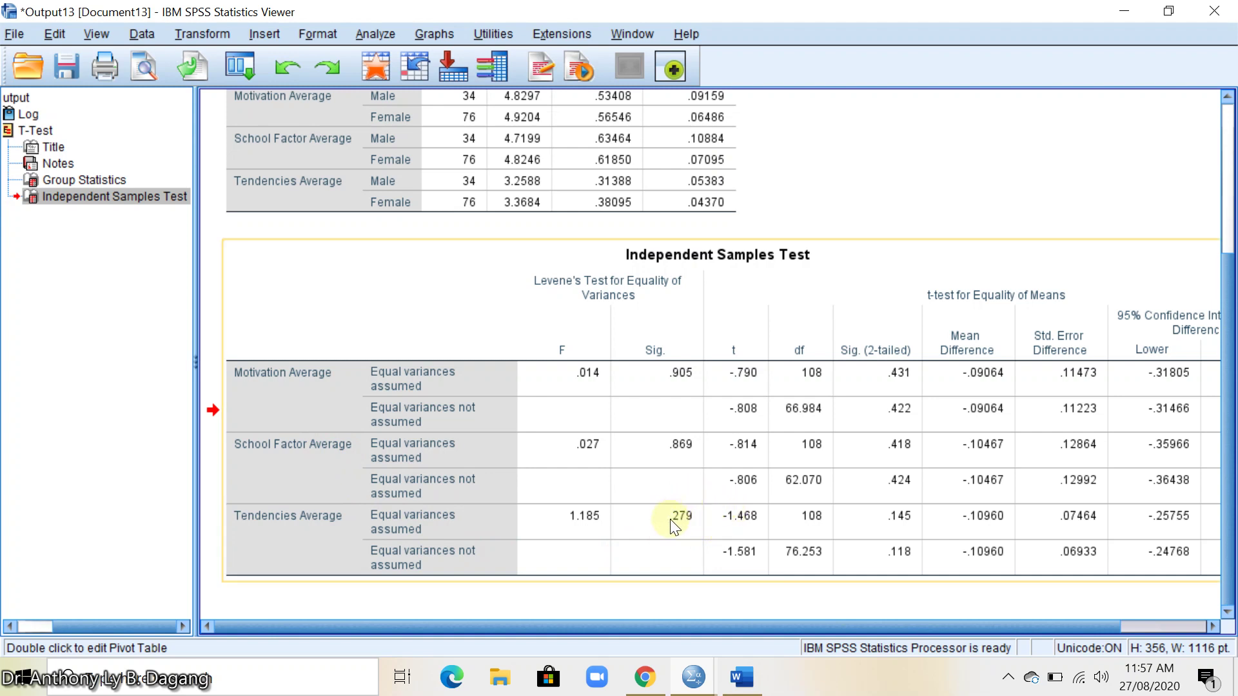
scroll(671, 512, "up", 3)
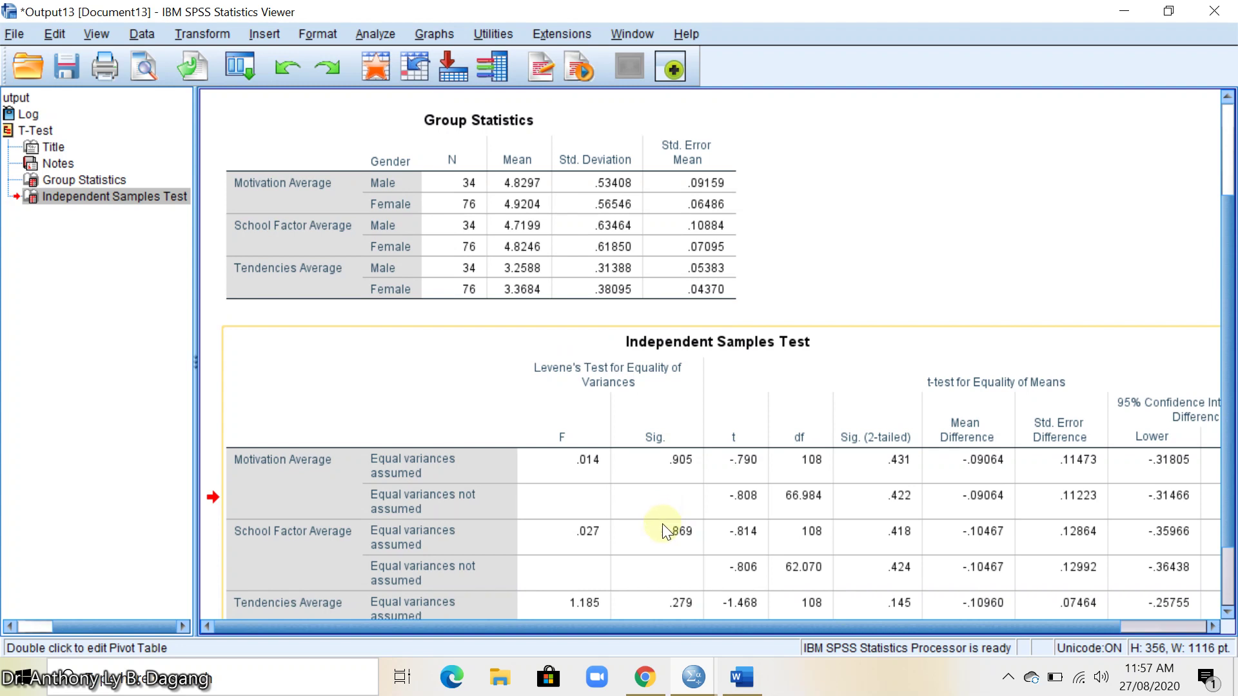